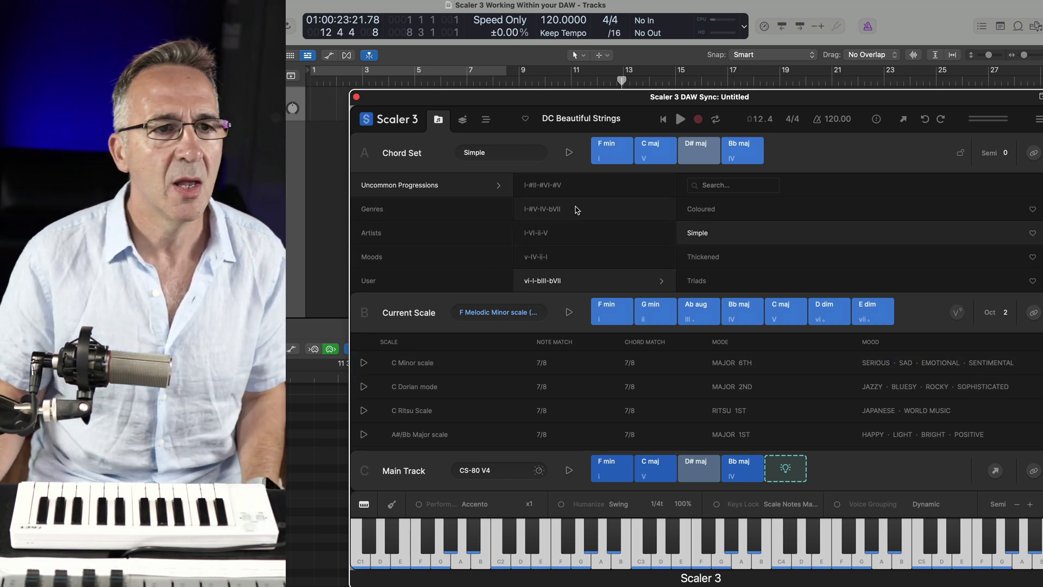
Show Scaler 3's Arrange page with the F min–C maj–D# maj–Bb maj Main Track and mixer
click(485, 119)
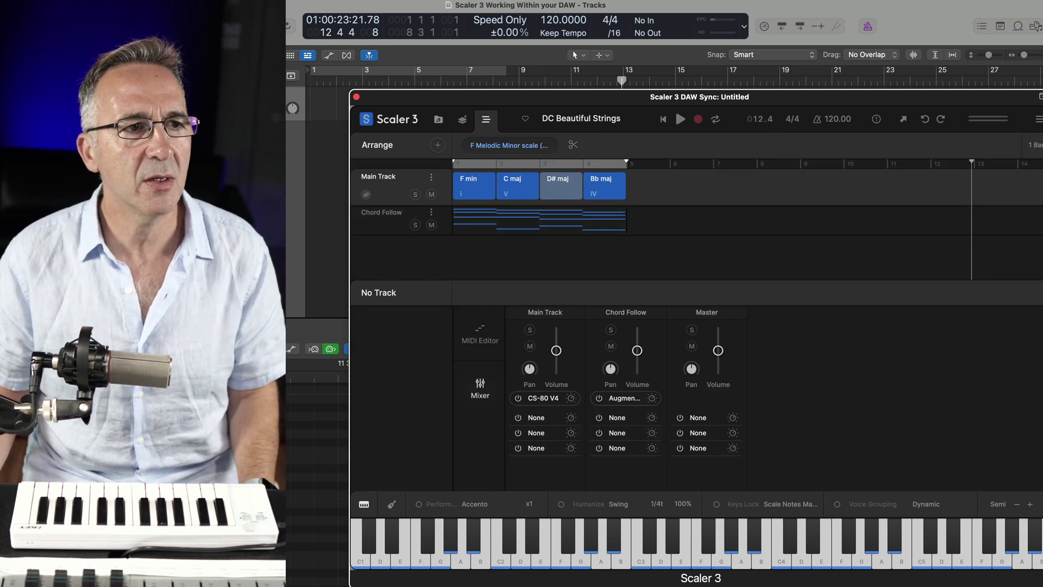
Play from Logic's start, jump to bars 14 and 11, then focus the Scaler window
key(Return)
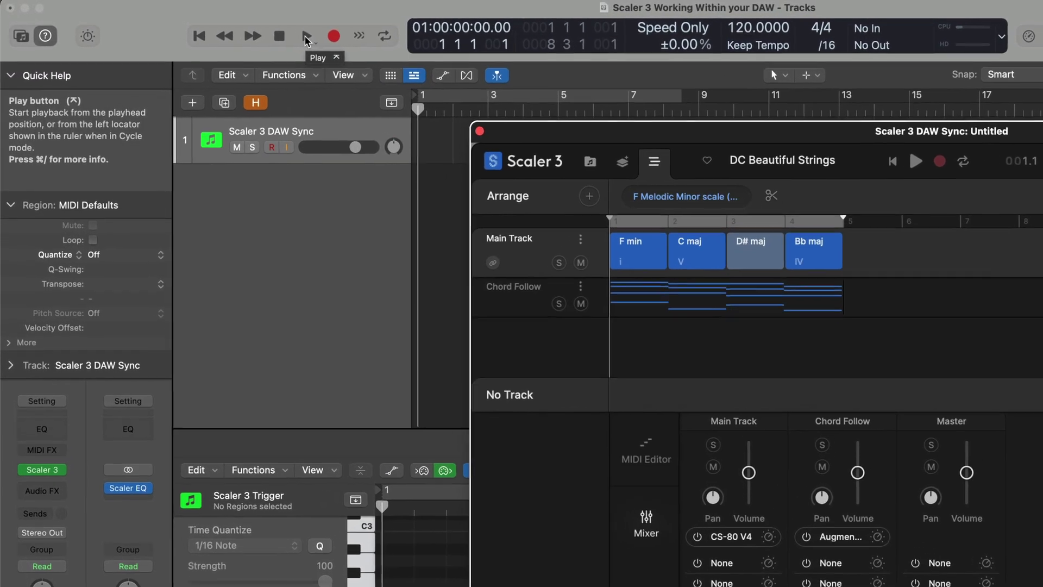
click(227, 26)
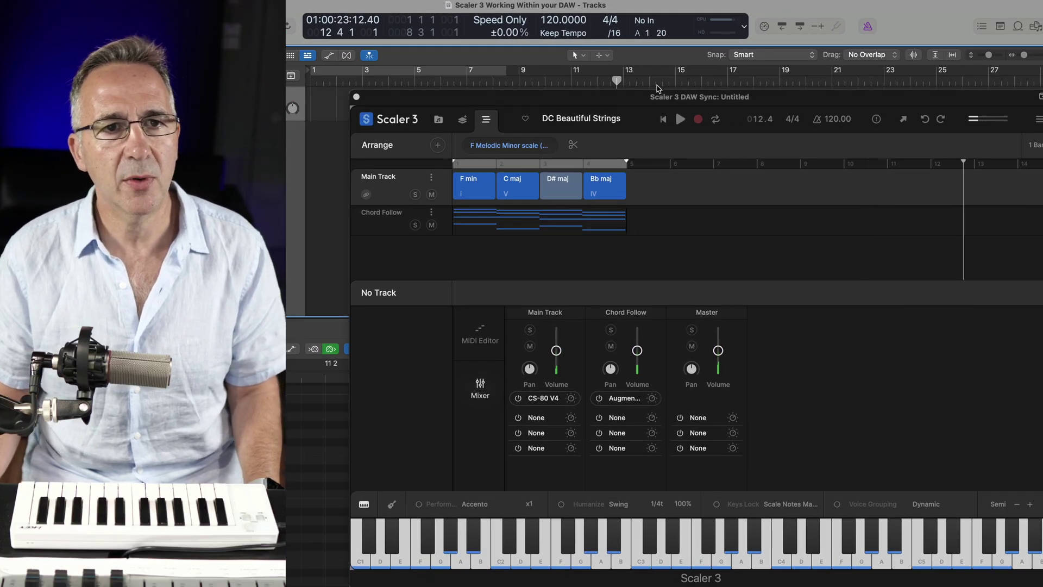
click(656, 83)
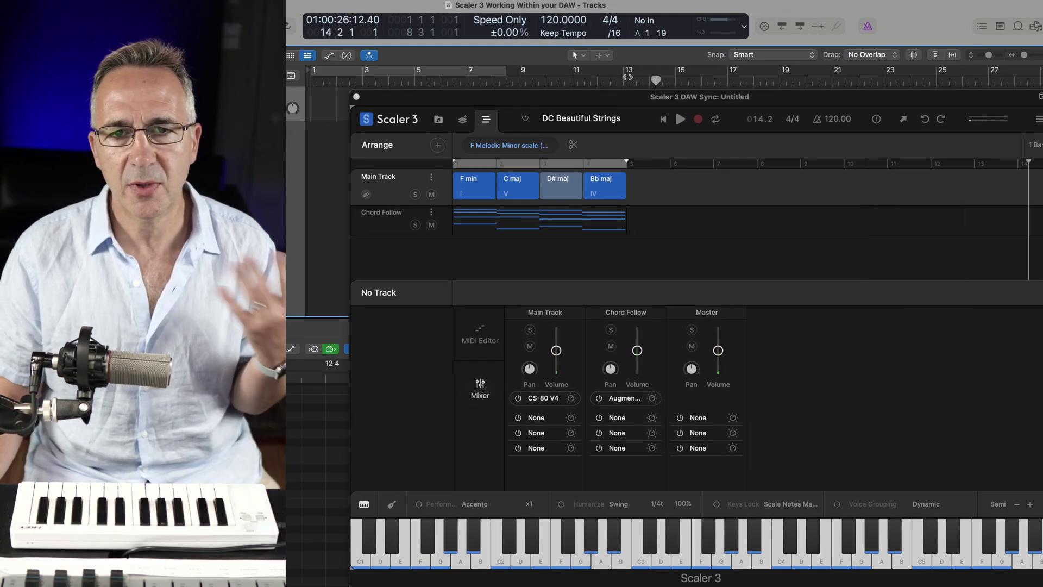
click(585, 82)
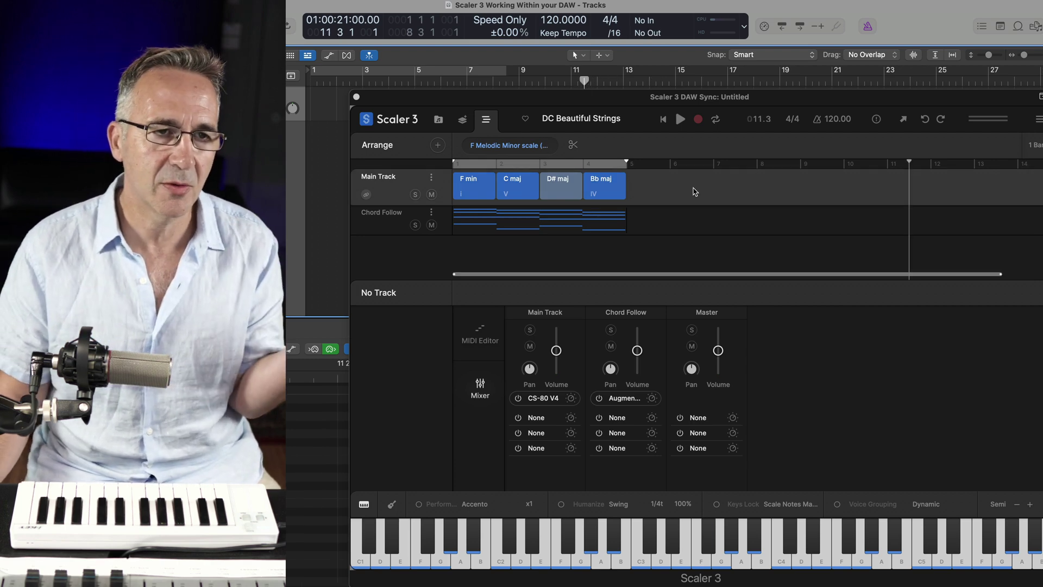
click(719, 124)
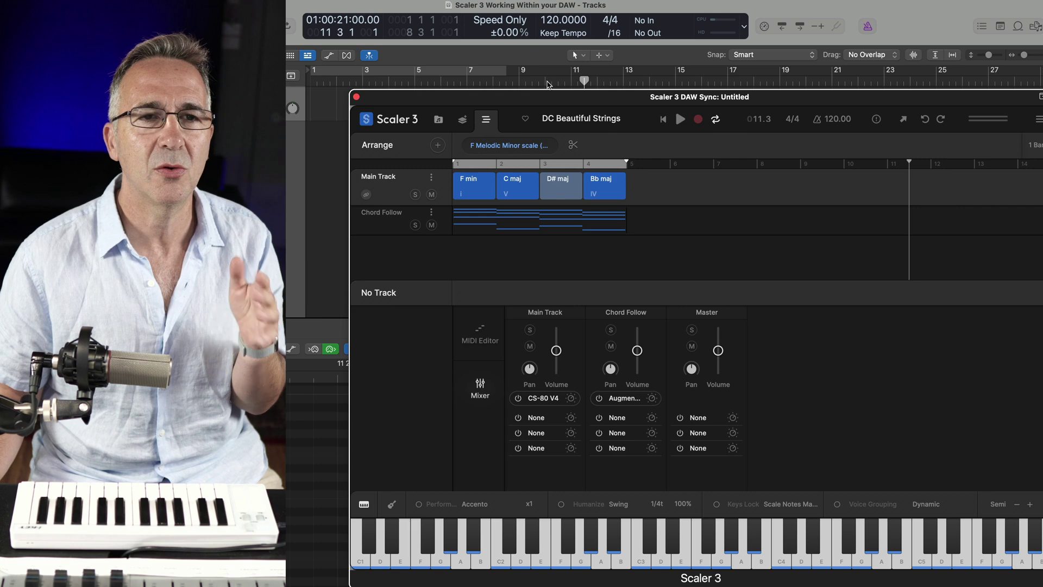
Audition the arrangement from bar 10 and from the beginning, stopping Logic's playback each time
double_click(547, 84)
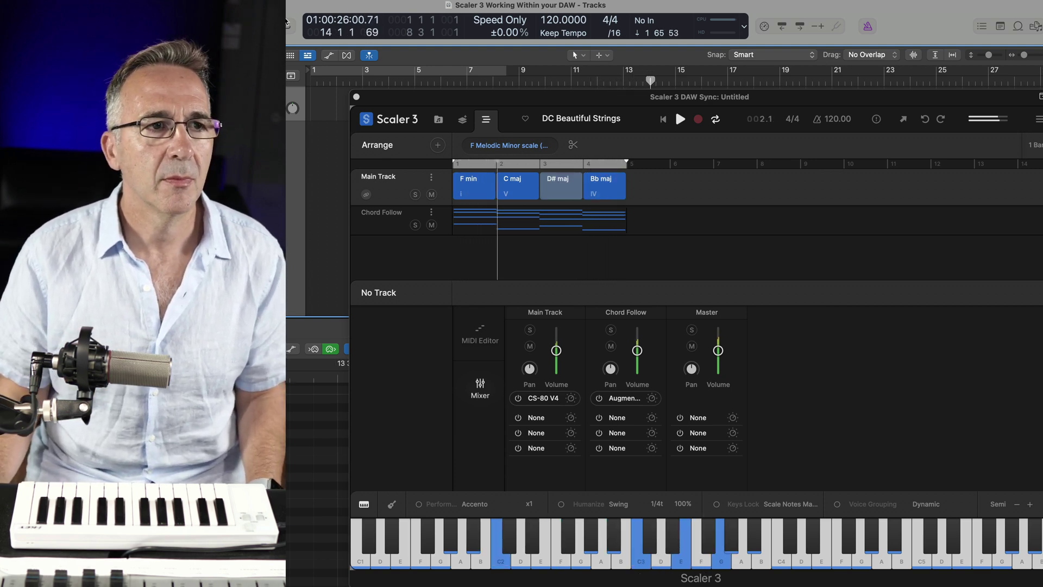
key(space)
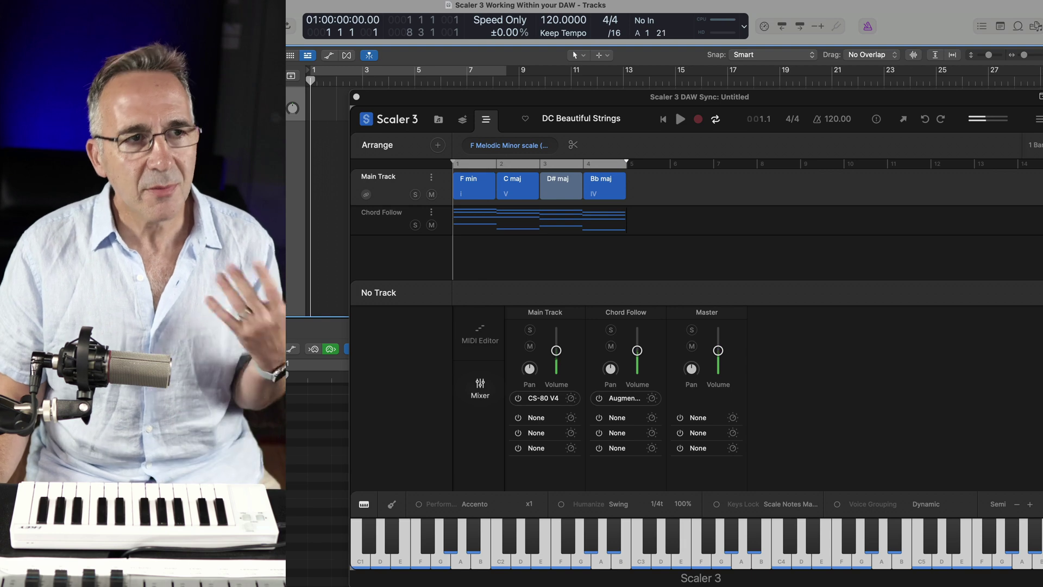
click(227, 26)
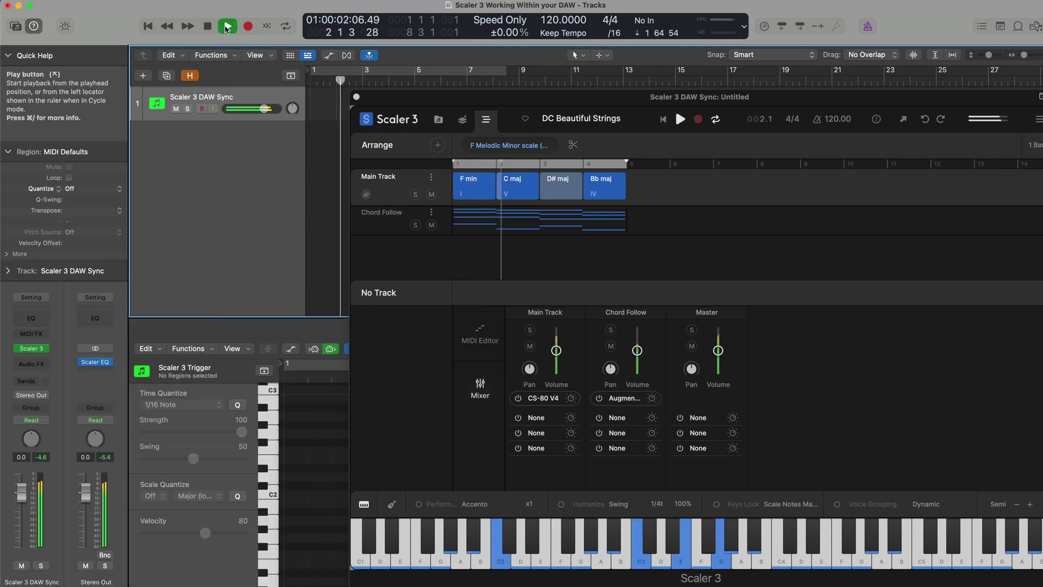
key(space)
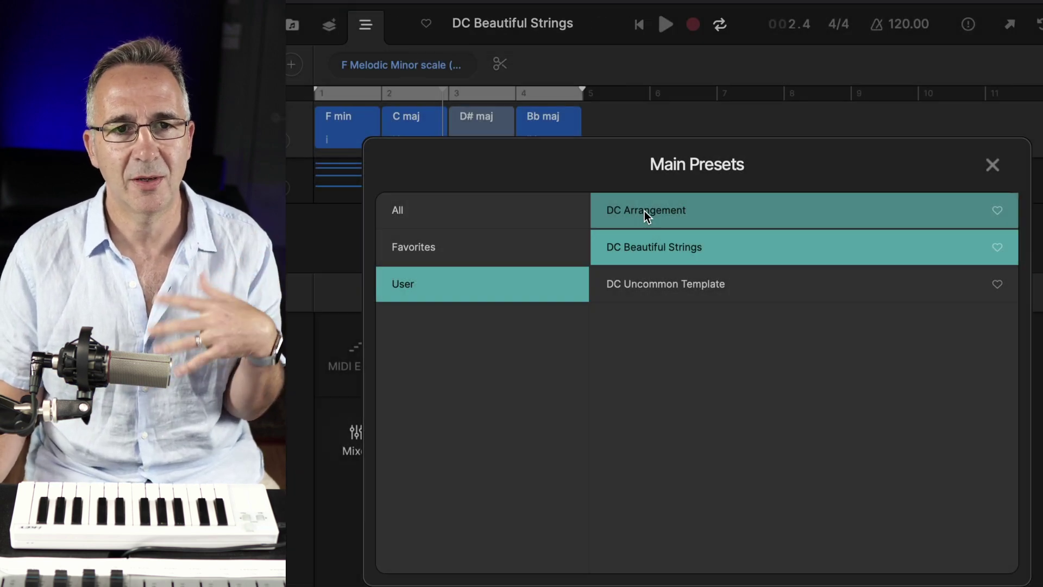
Load the DC Arrangement preset from the User presets list
click(644, 214)
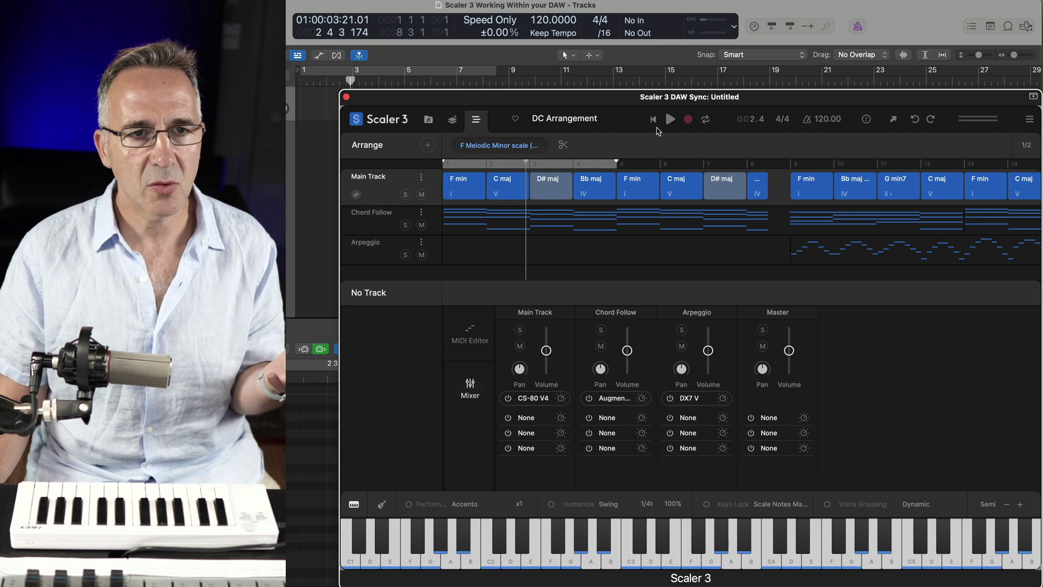
click(669, 119)
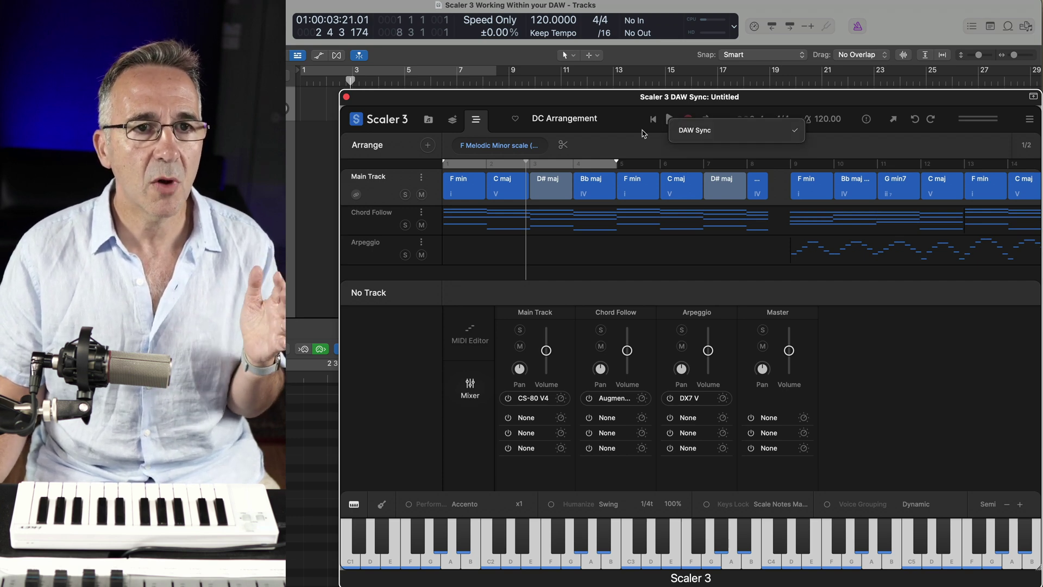
click(625, 142)
click(1030, 119)
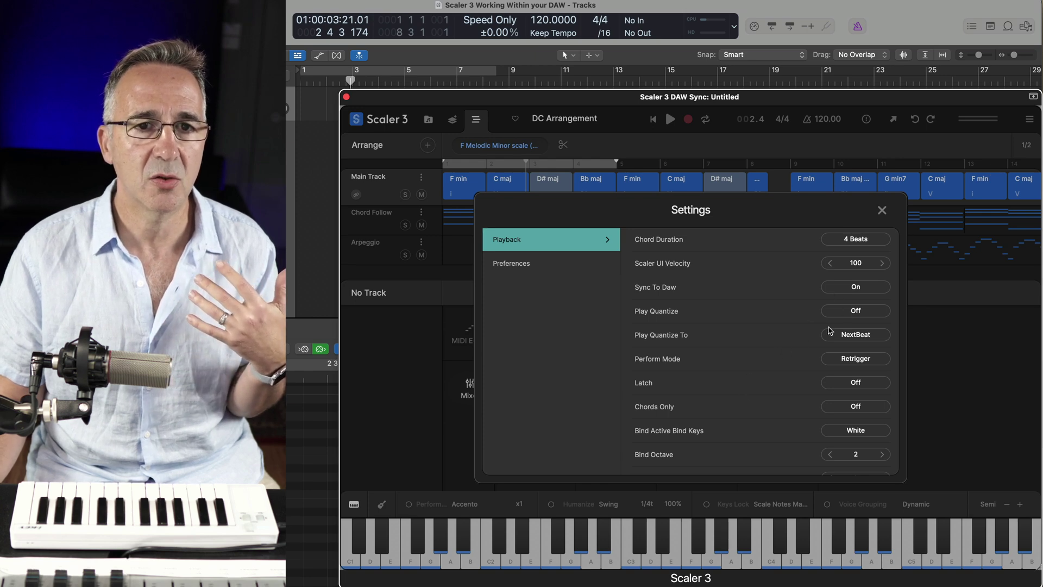
click(887, 211)
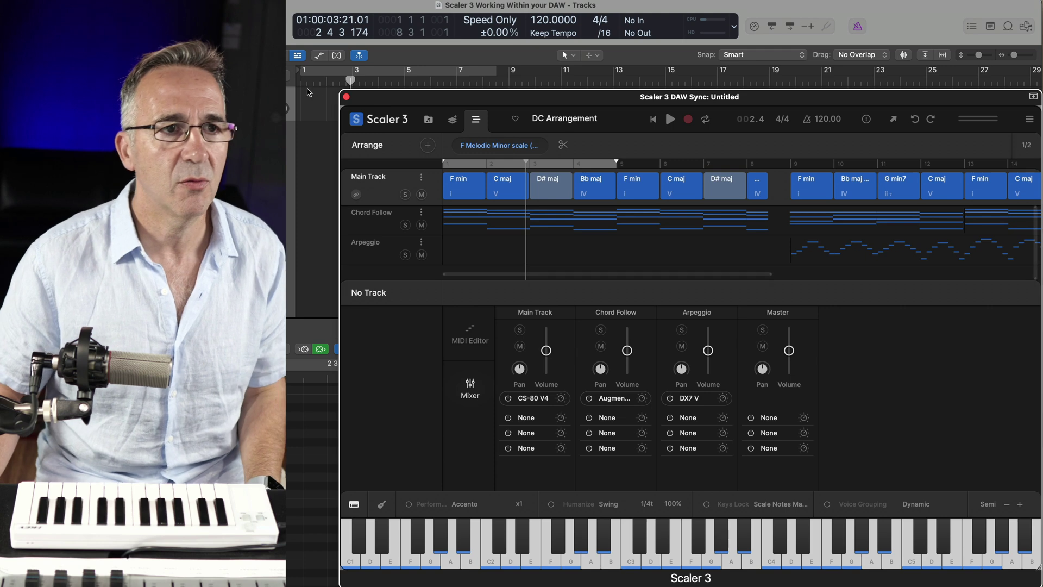
Play the DC Arrangement inside Scaler from bar 1, jump to about bar 6, then stop
click(672, 120)
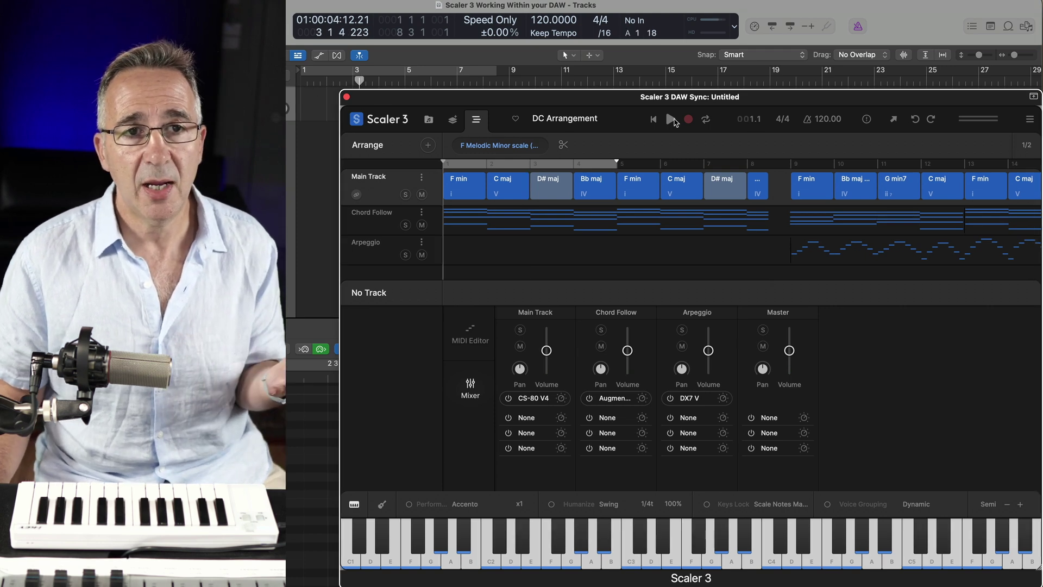
click(672, 120)
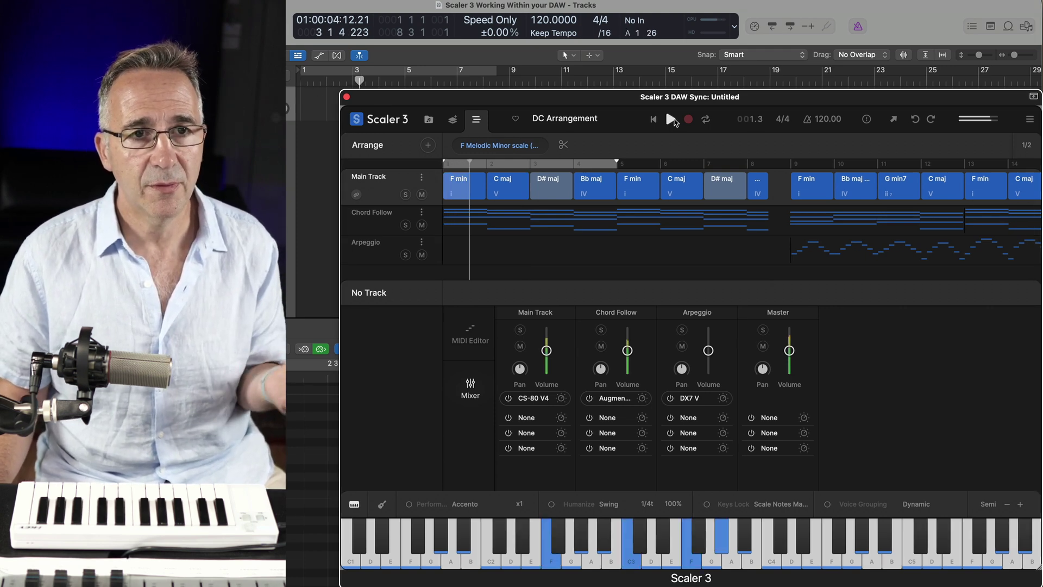
click(685, 163)
click(666, 120)
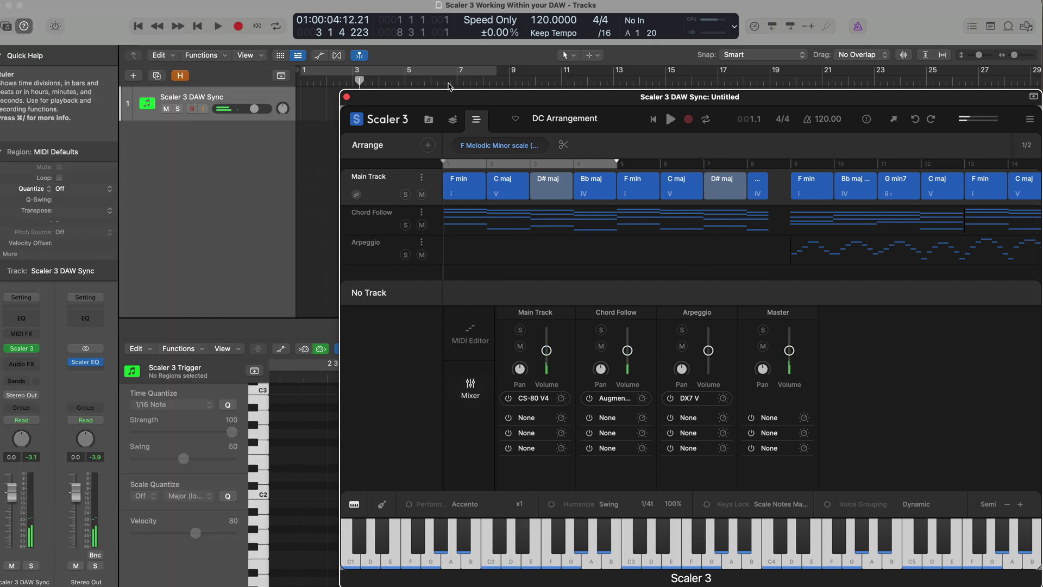
Restart playback from bar 1 using Logic's transport
click(216, 29)
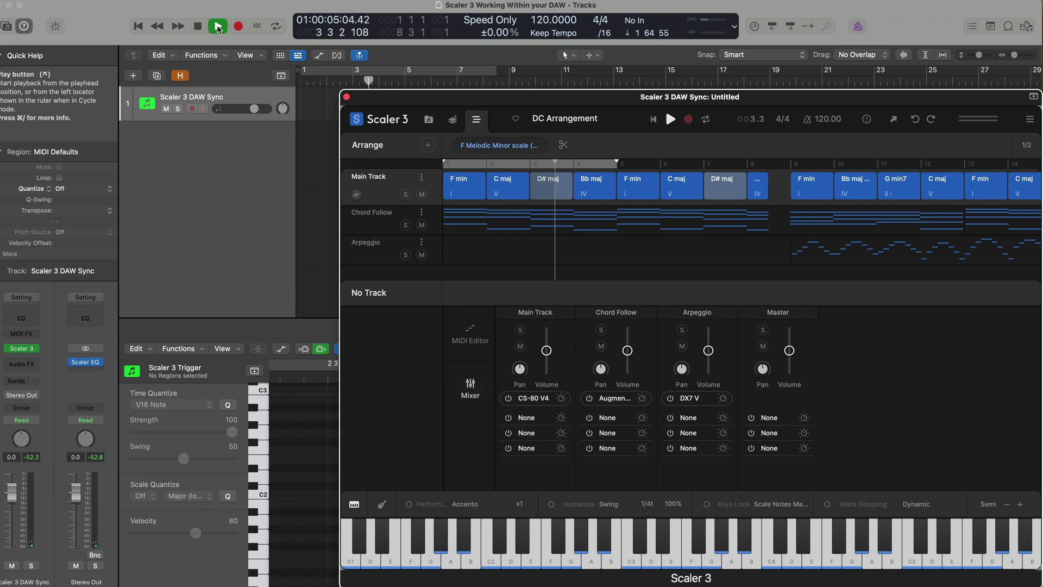
click(197, 26)
click(216, 29)
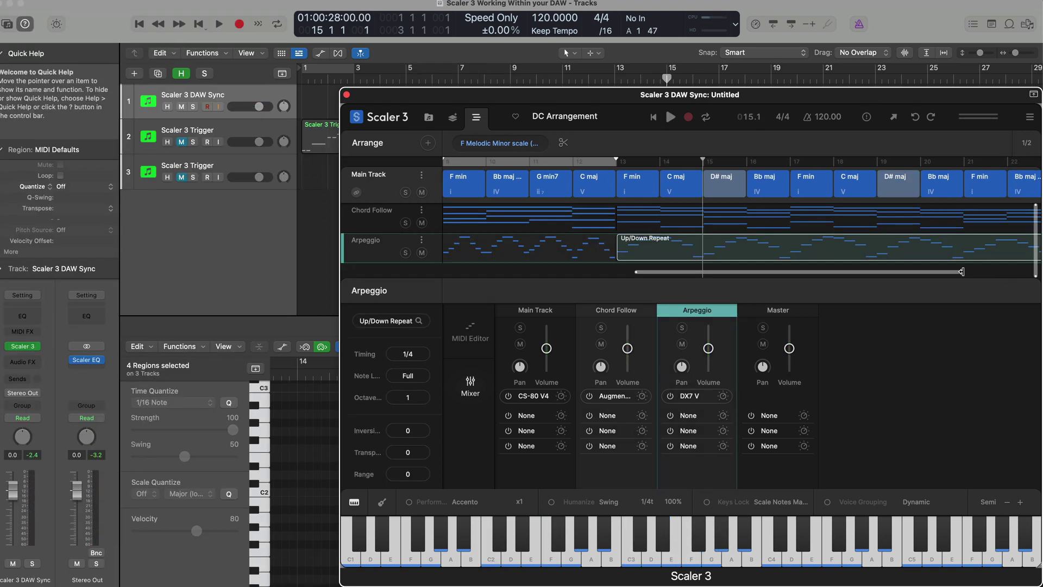
Zoom into the arrangement, play it from Logic, zoom back out and stop near bar 18
drag(961, 271, 669, 258)
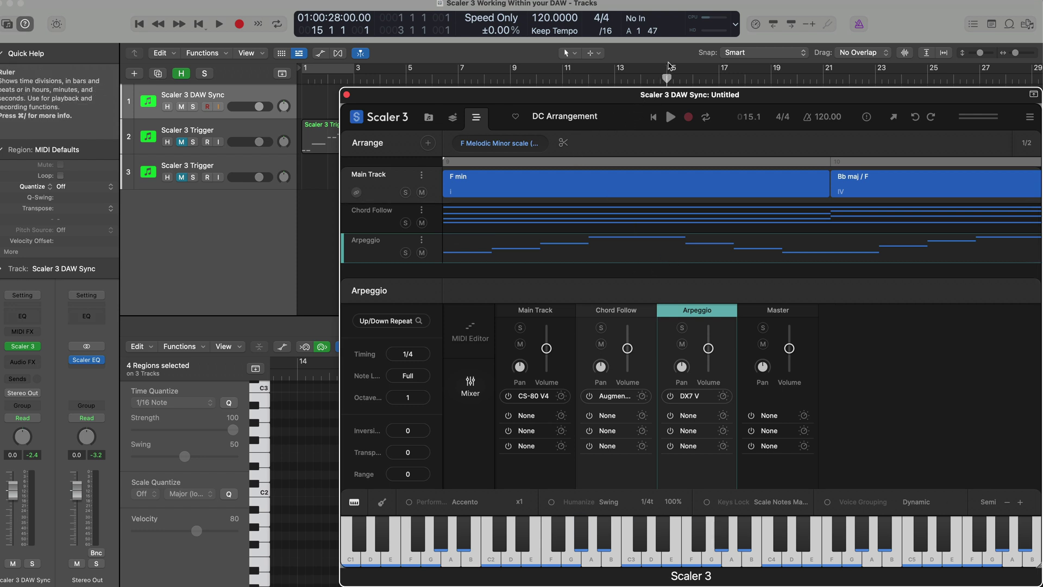
key(space)
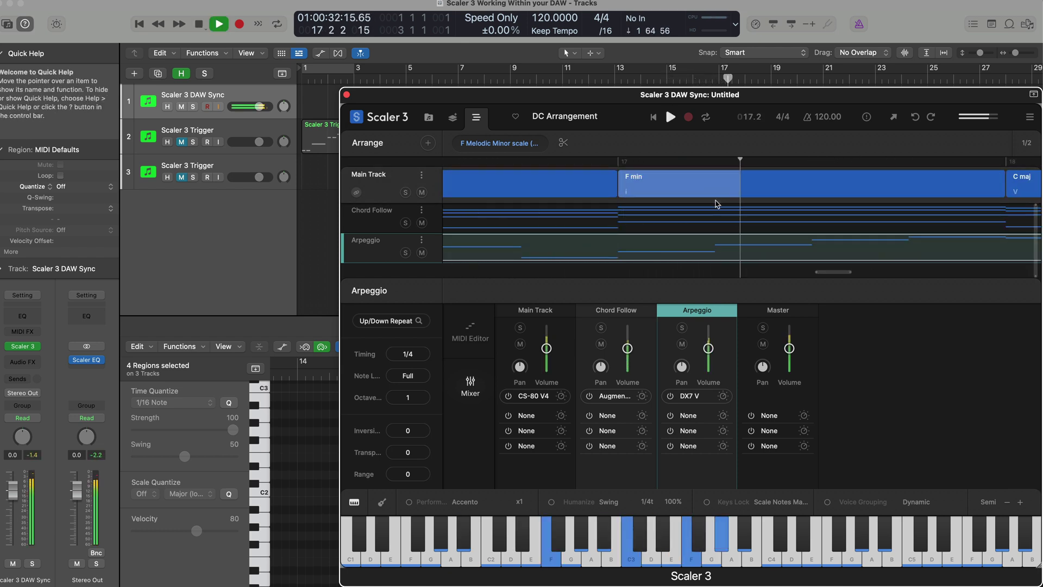
scroll(825, 275, down, 3)
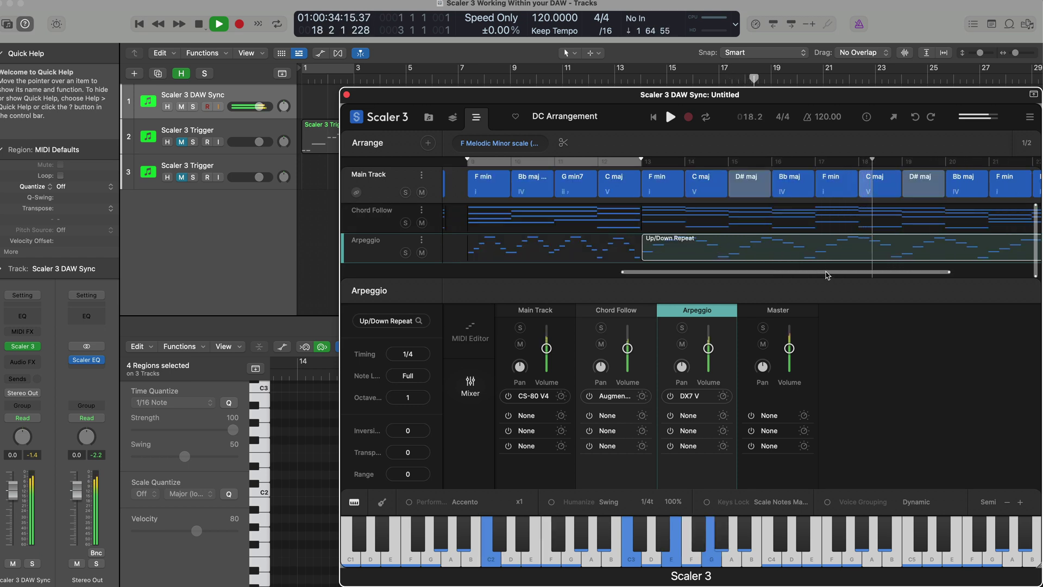
key(space)
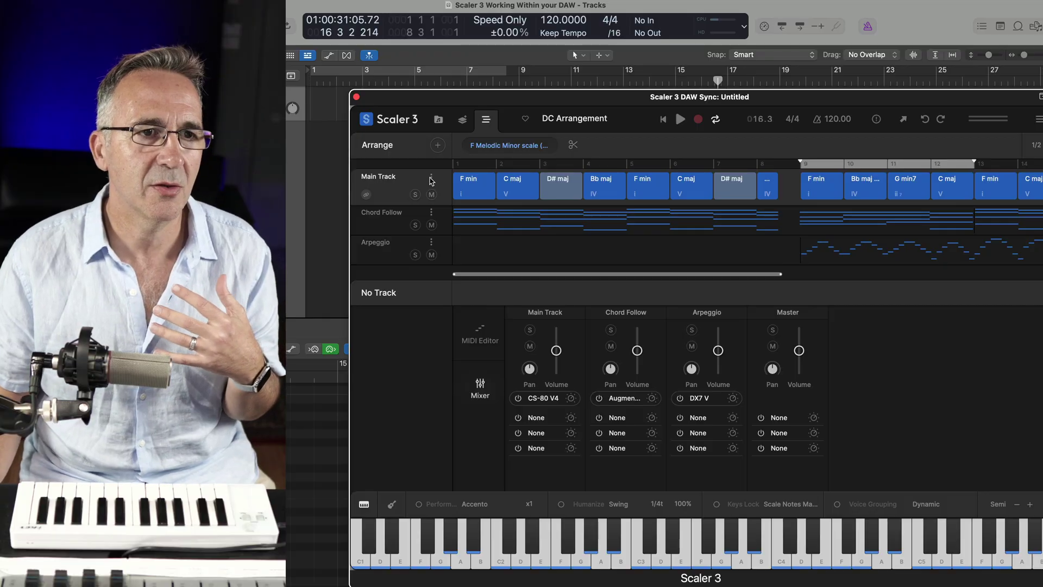
Confirm Main Track and Chord Follow use MIDI channel 1, then show the Arpeggio track's settings
click(431, 178)
mouse_move(465, 222)
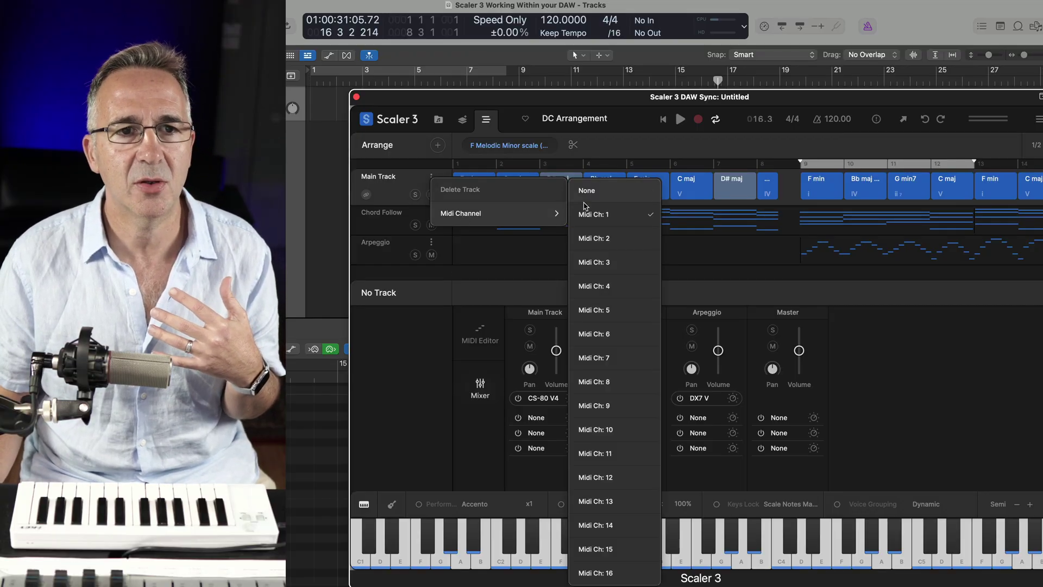
click(373, 220)
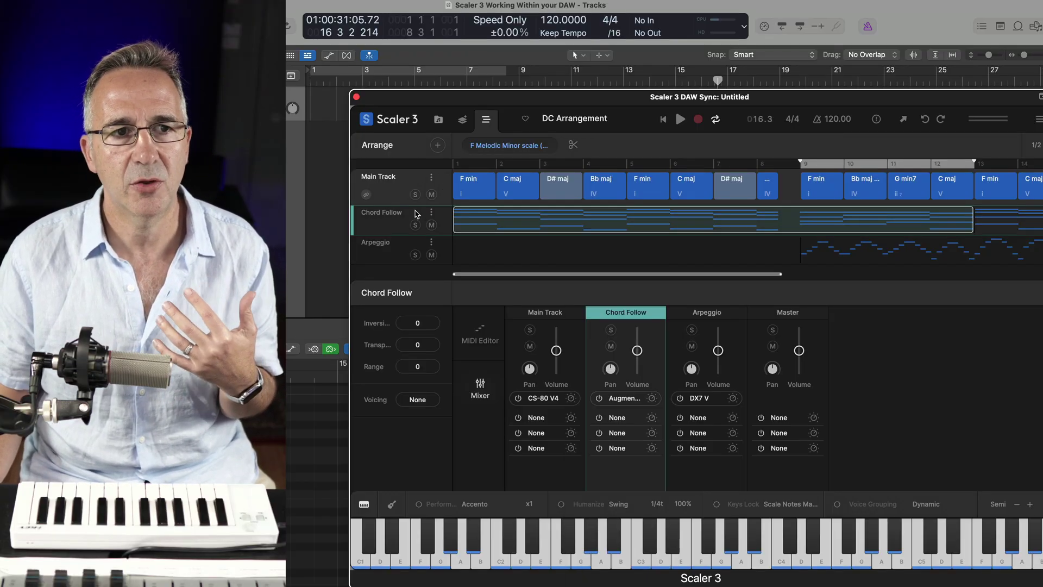
click(432, 212)
mouse_move(565, 240)
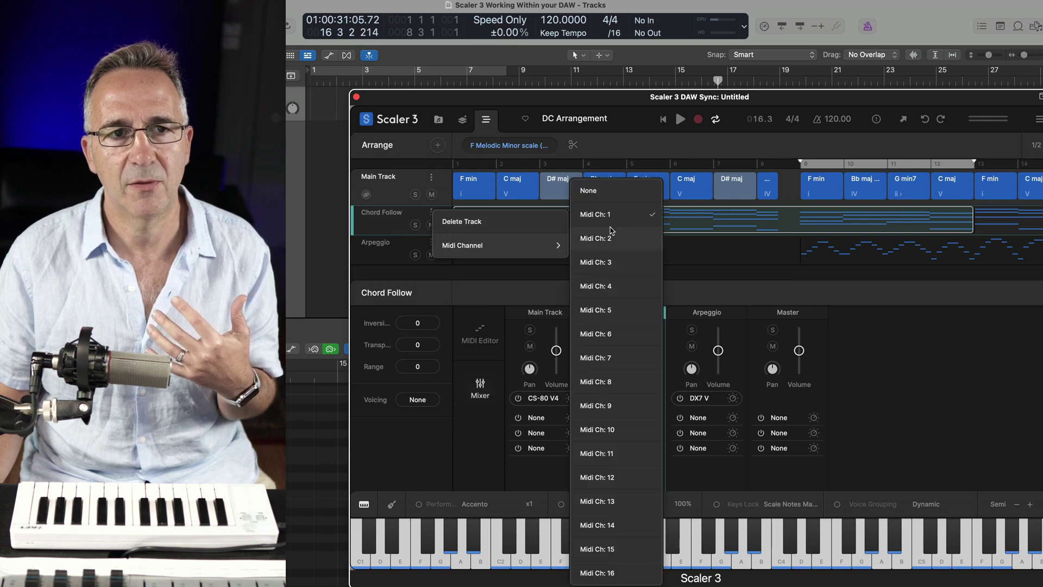
click(382, 245)
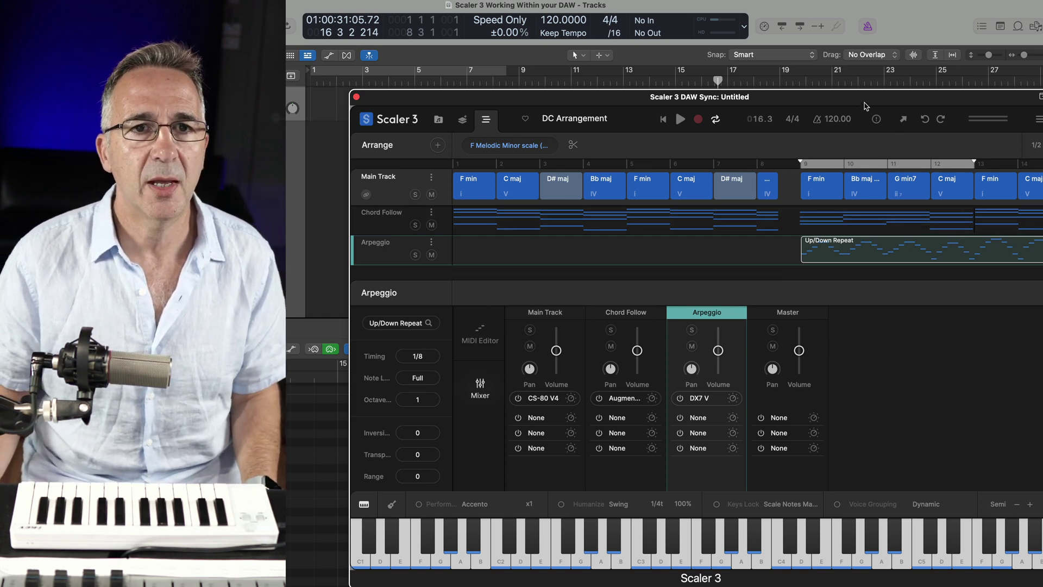
Drag the bars 9–12 section from Scaler into Logic as MIDI
drag(865, 105, 507, 170)
mouse_move(413, 305)
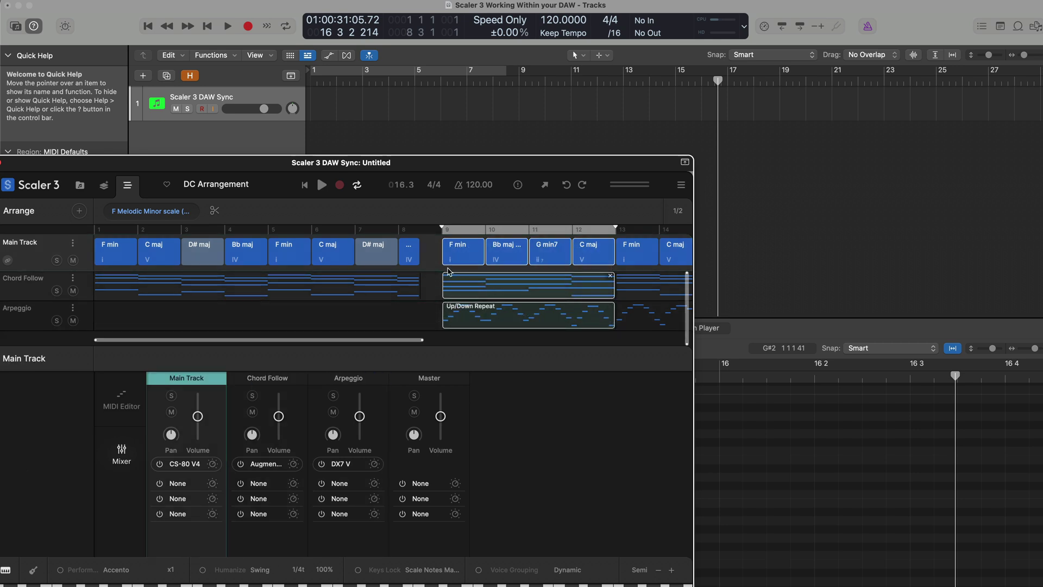
drag(461, 251, 757, 130)
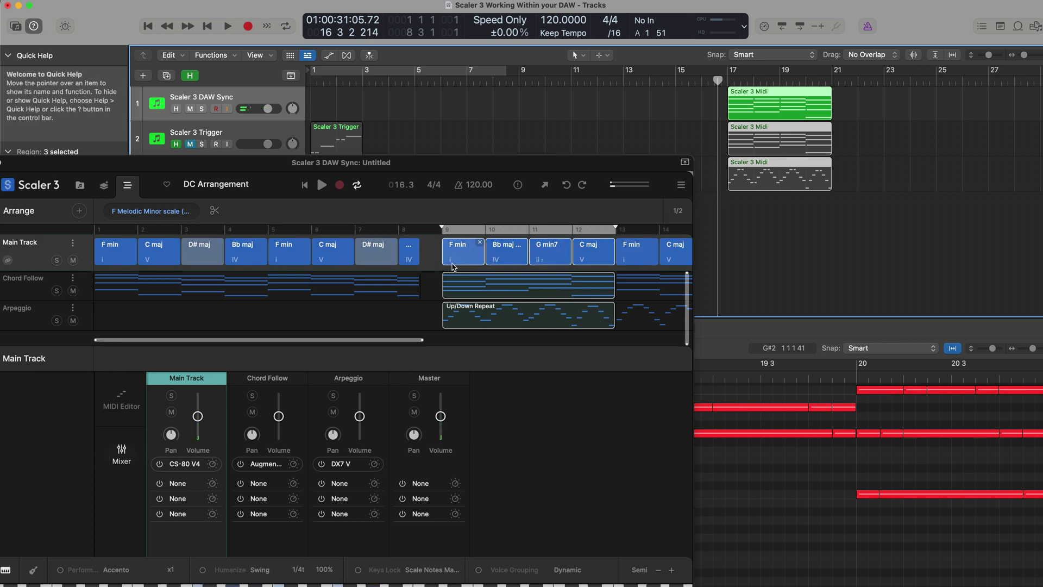
Drop the F min chord onto Logic track 1 at bar 22 and open the export options
click(432, 261)
click(450, 255)
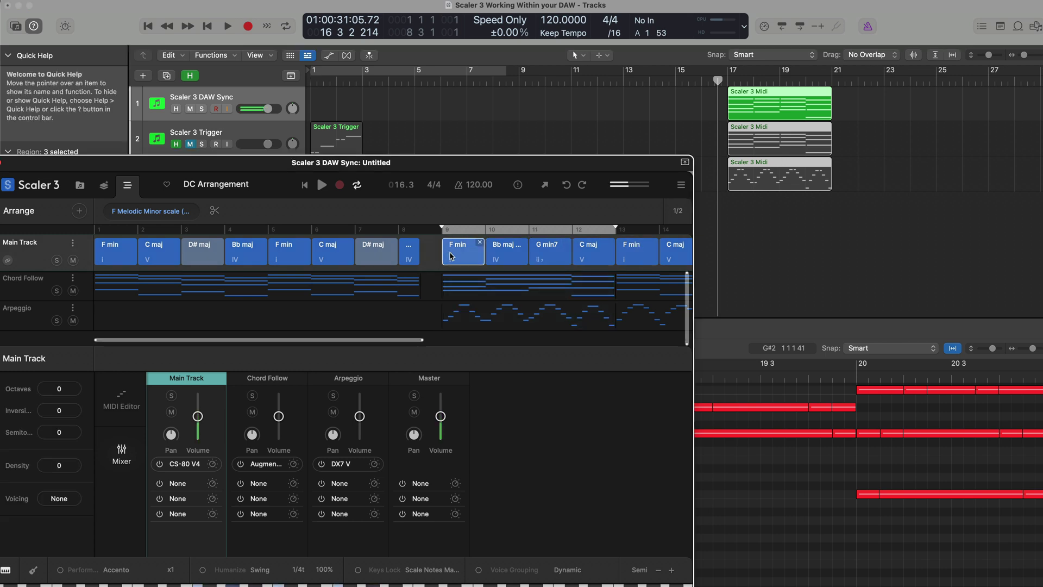
drag(465, 255, 861, 102)
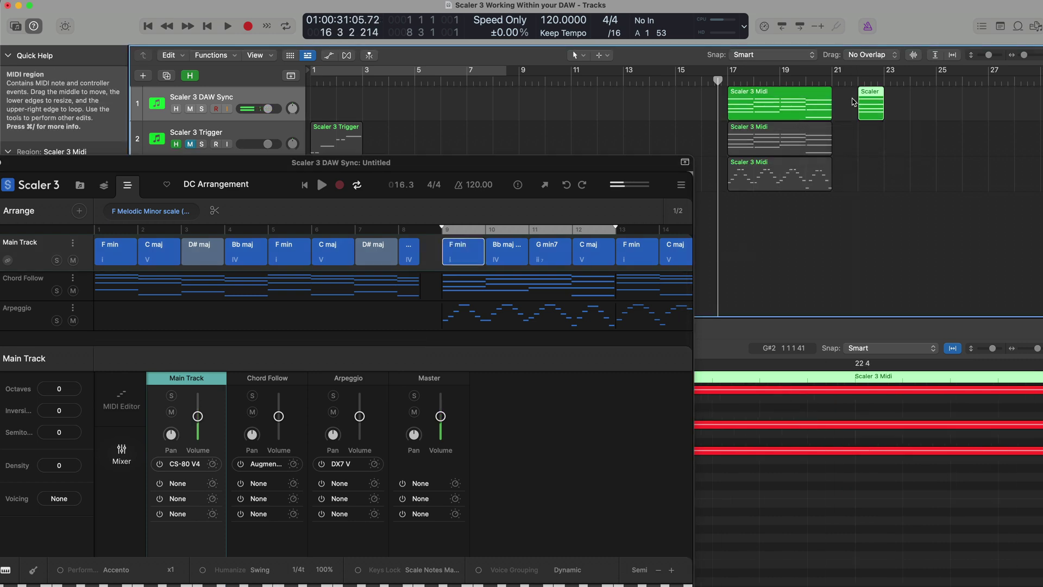
click(544, 184)
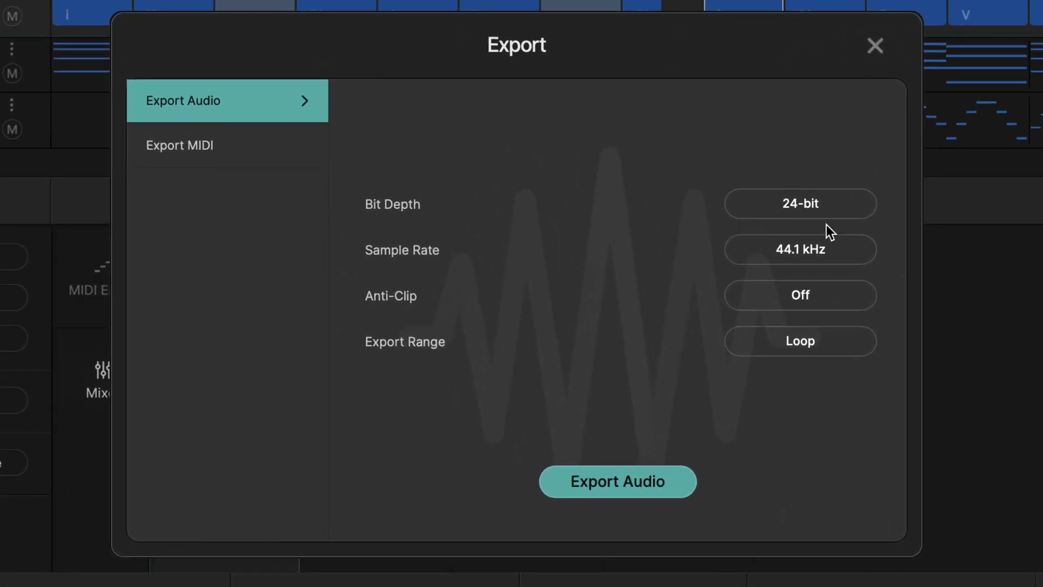
Review the export range choices and switch the Export dialog to Export MIDI
click(801, 346)
click(259, 156)
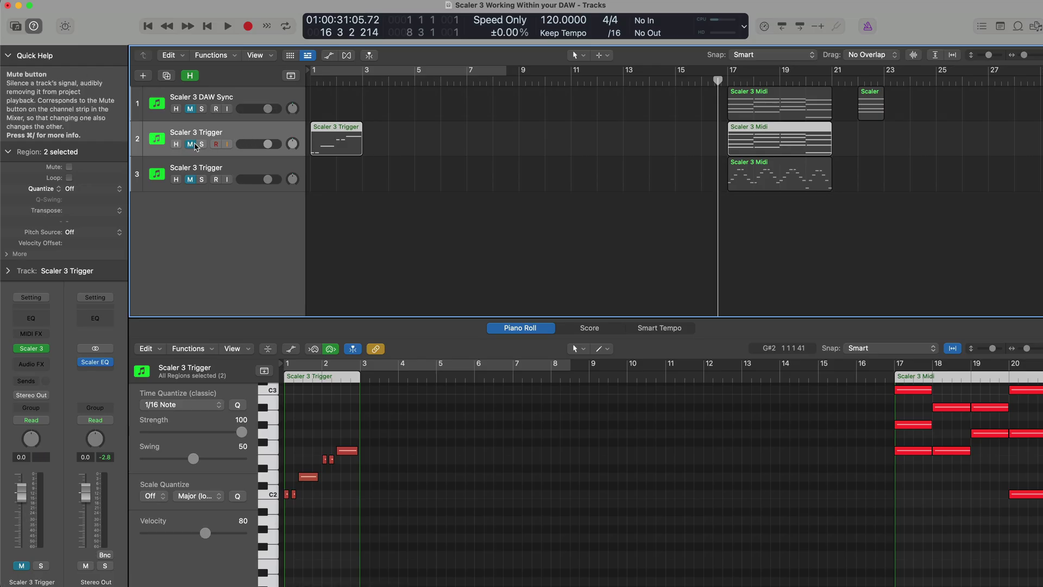
Turn on cycle over bars 1–9 and open the trigger track's Scaler 3 plug-in
key(c)
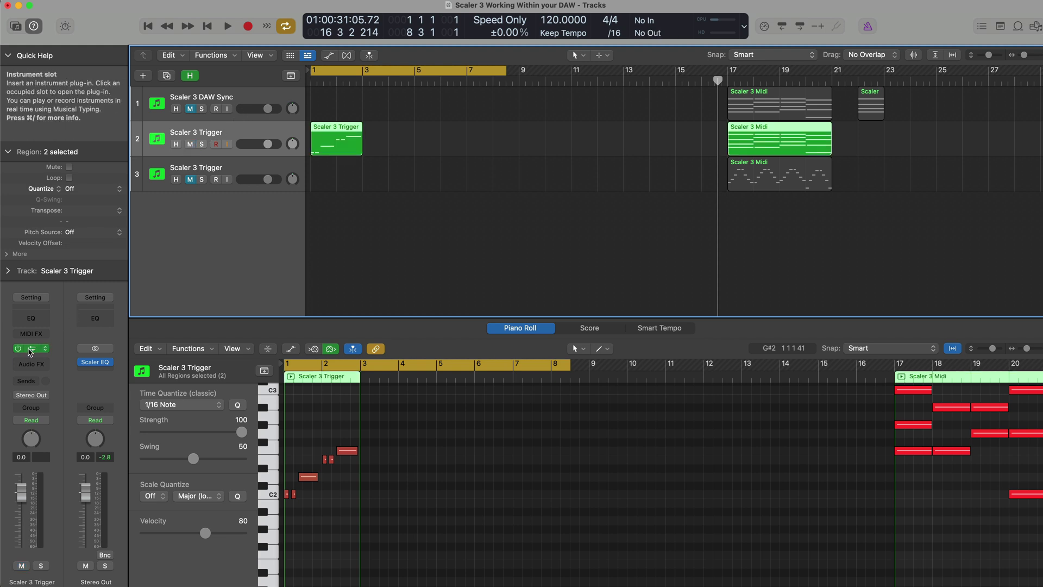
click(30, 352)
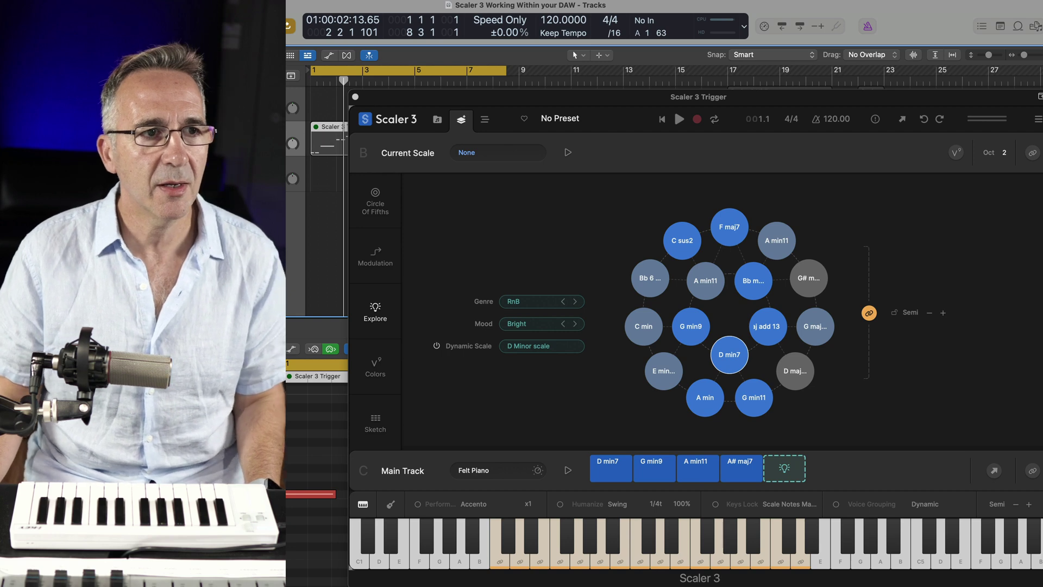
Select the Scaler 3 Trigger region and bring up the Felt Piano sound settings in Scaler
click(329, 144)
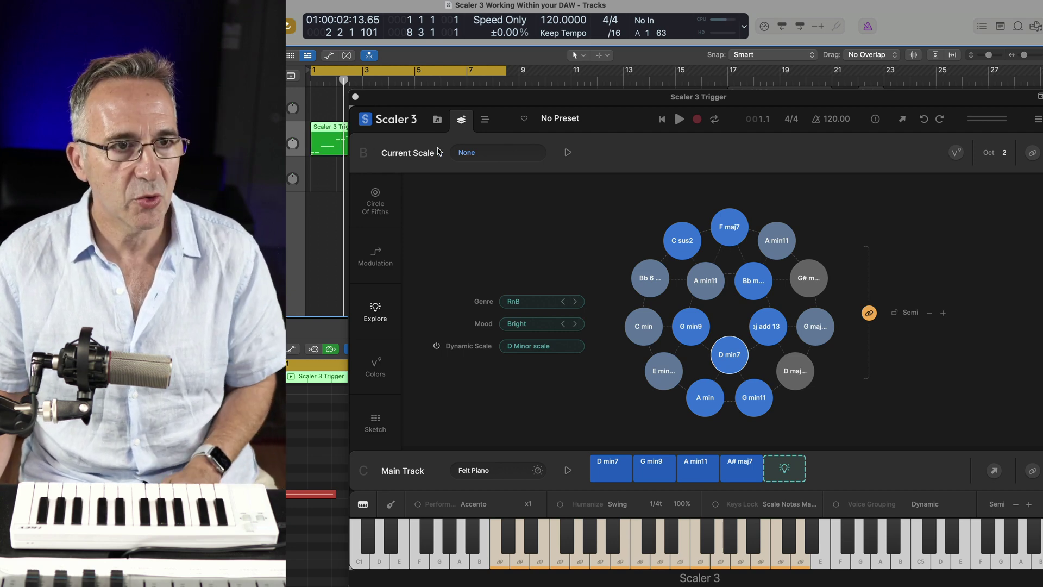
click(549, 103)
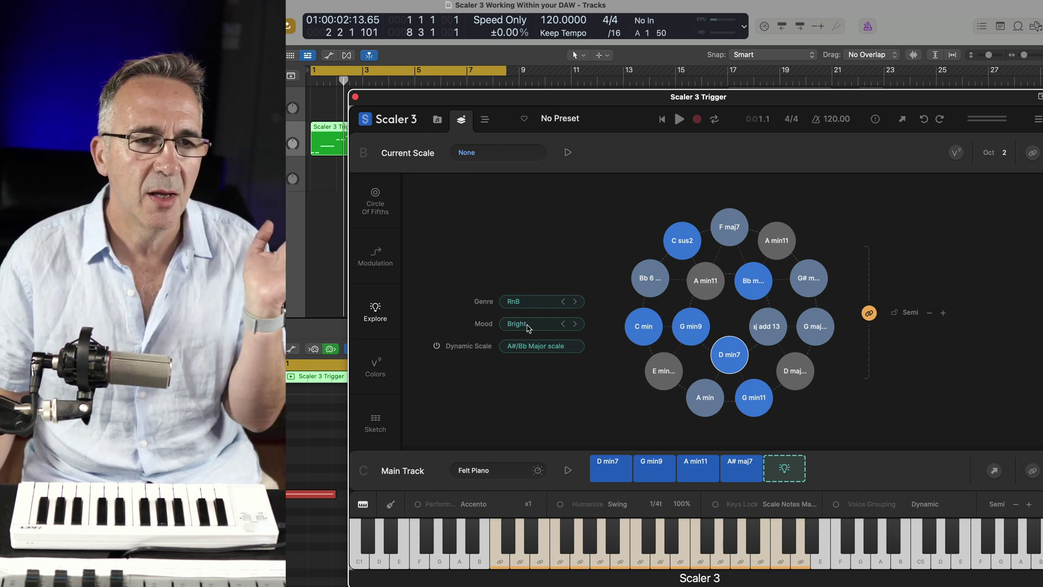
click(538, 470)
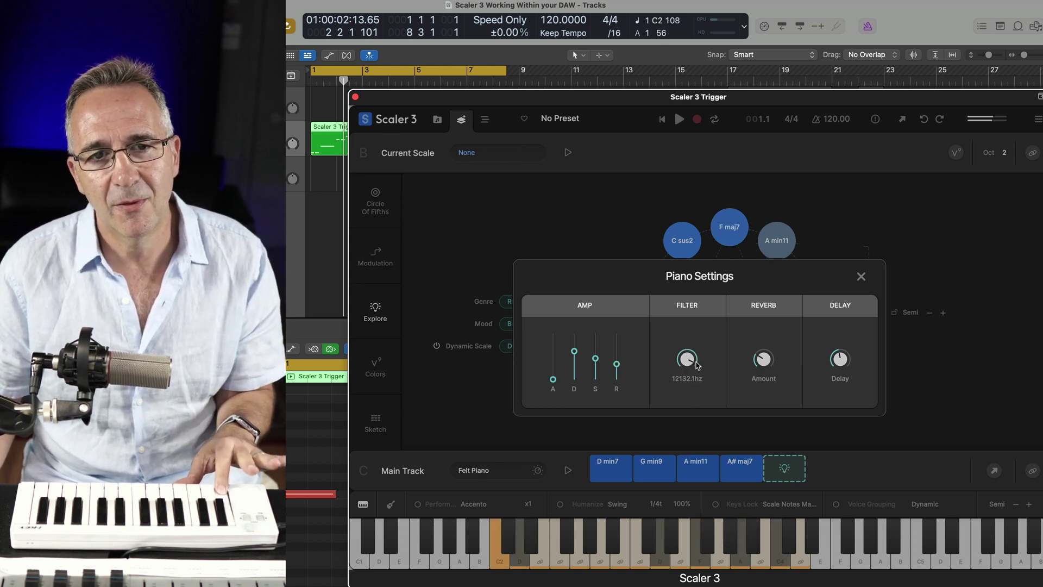
Lower the Felt Piano filter cutoff to about 12 kHz, raise amp sustain to 32.0, then close the settings
drag(834, 351, 840, 371)
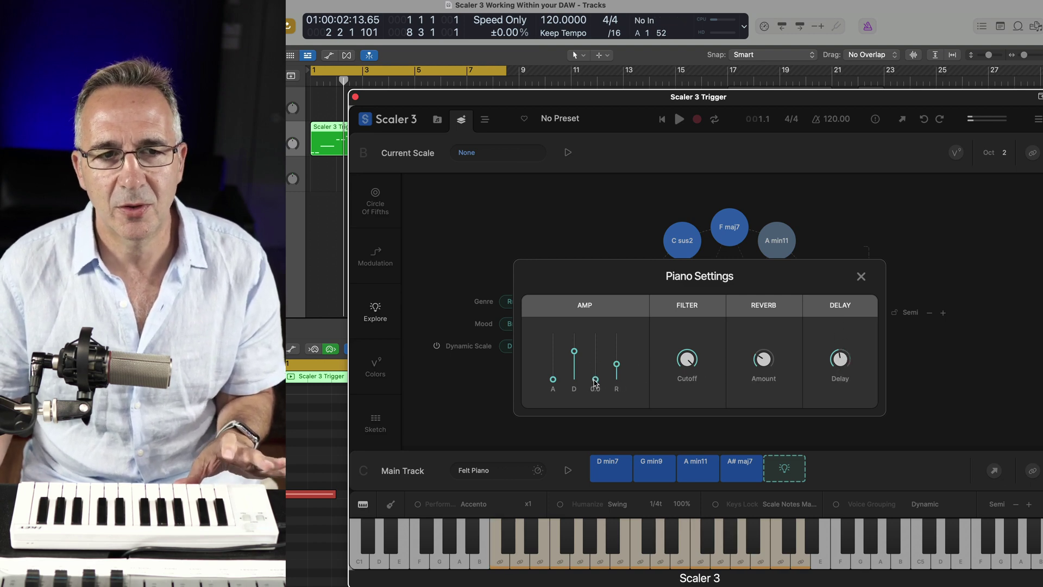
mouse_move(596, 382)
mouse_down()
mouse_move(596, 342)
mouse_move(599, 366)
mouse_up()
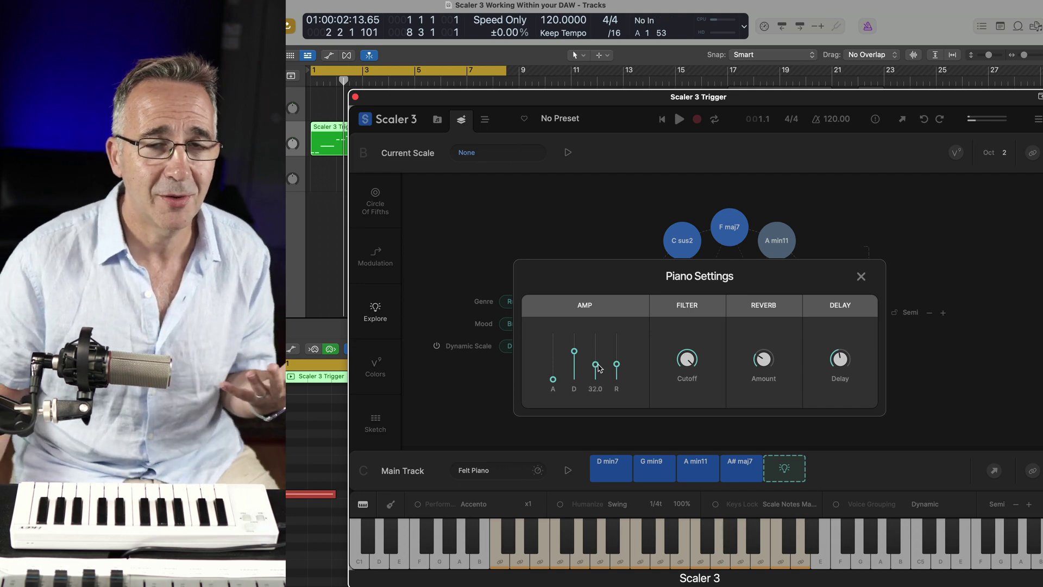
click(861, 276)
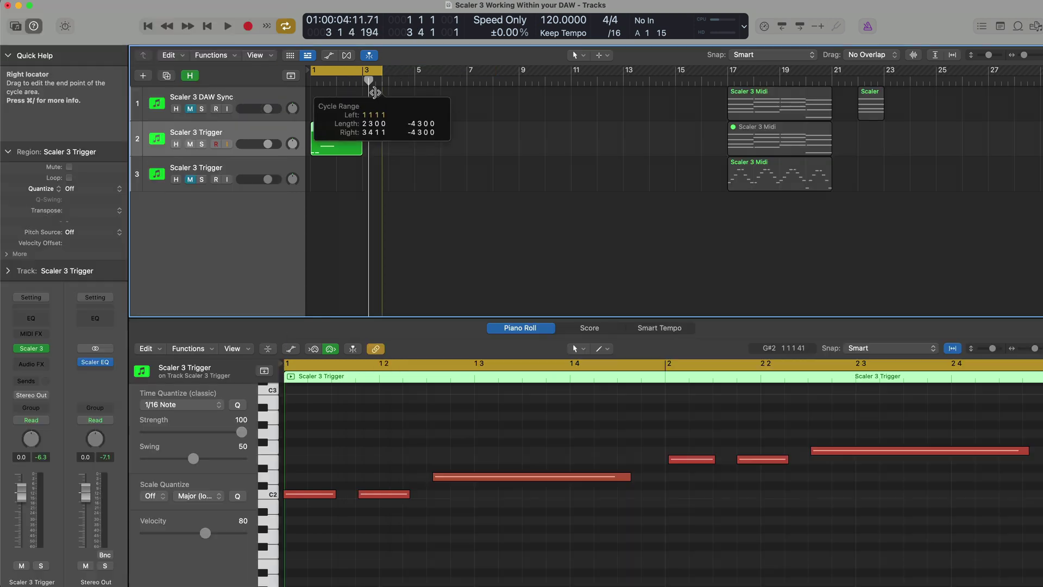
Shorten the cycle range to bars 1–3, then play the loop and stop it
drag(356, 82, 359, 74)
key(space)
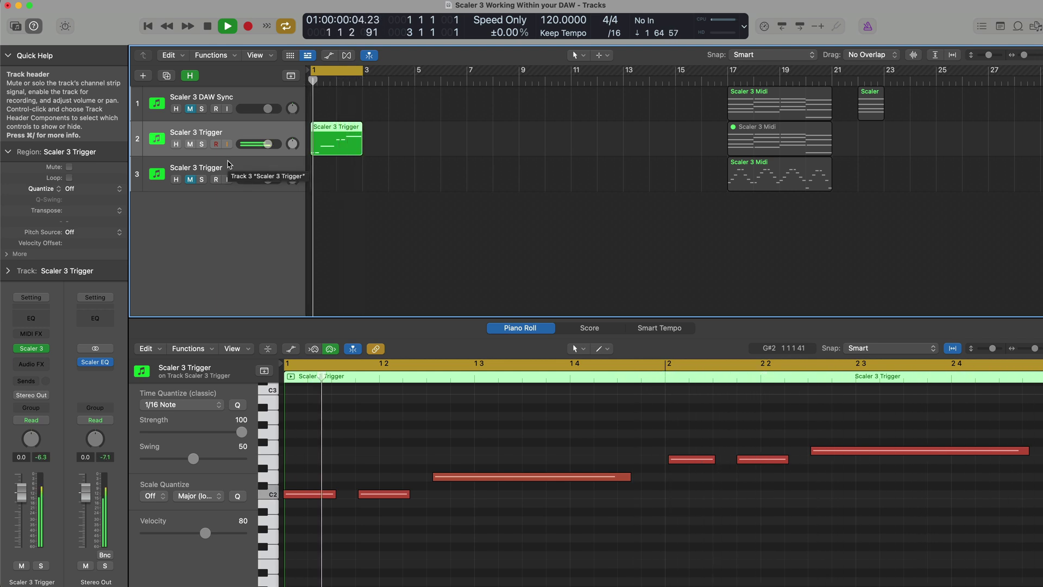
key(space)
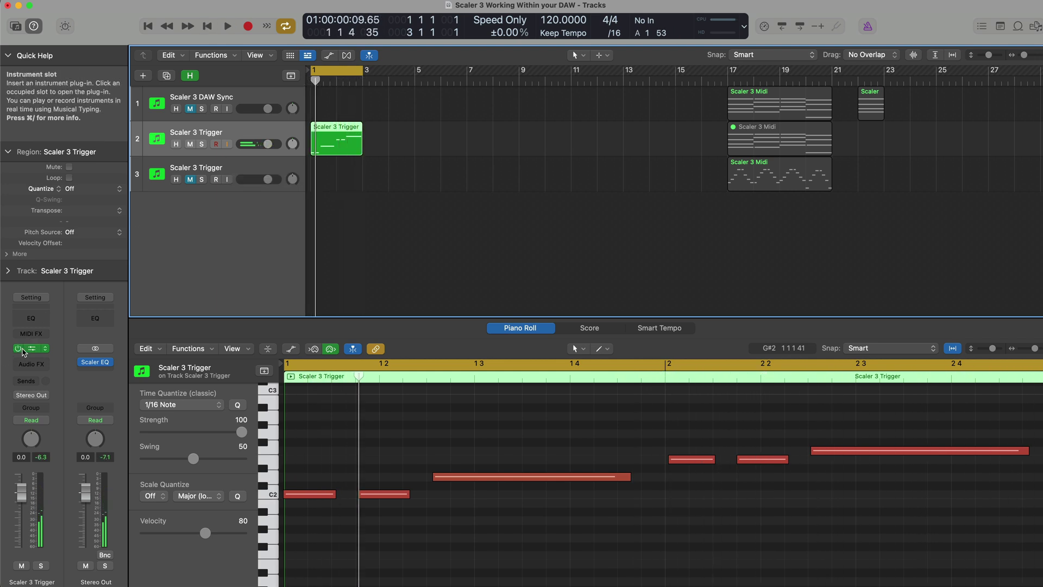
Bring up the third Scaler 3 Trigger track's Scaler plug-in showing its Main Track and Pluckity arrangement
click(29, 352)
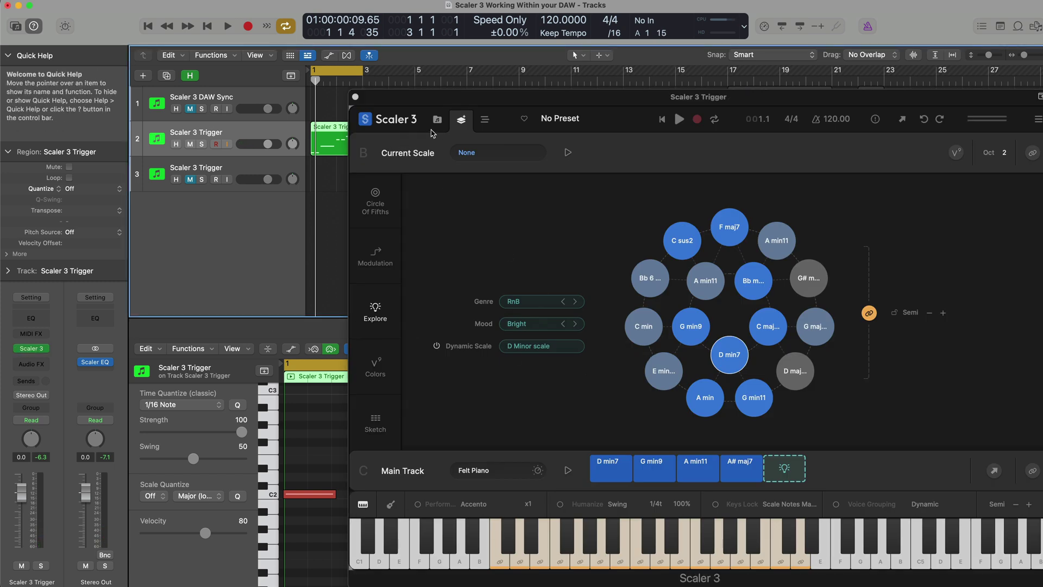
click(438, 120)
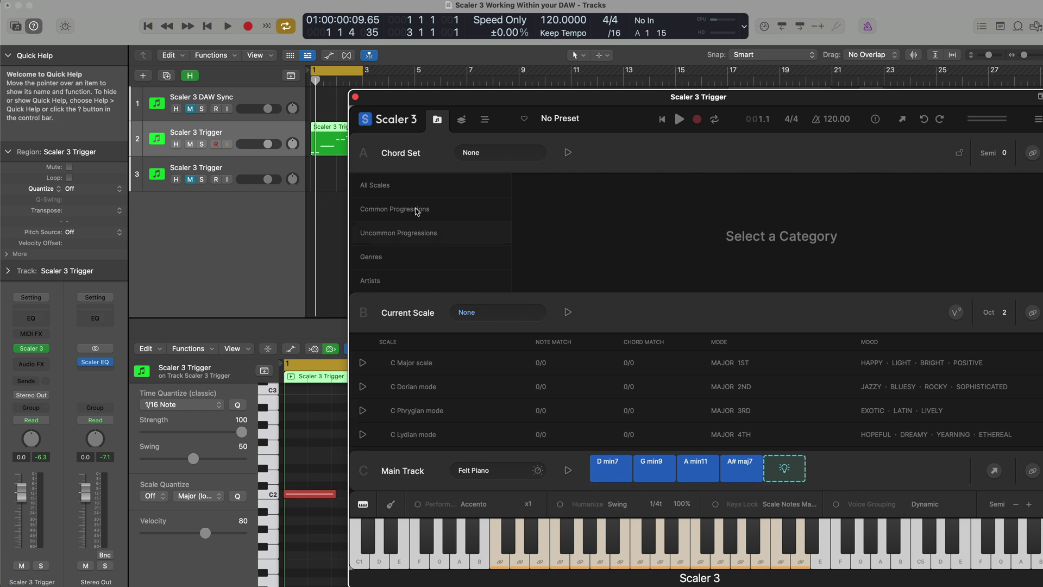
click(241, 167)
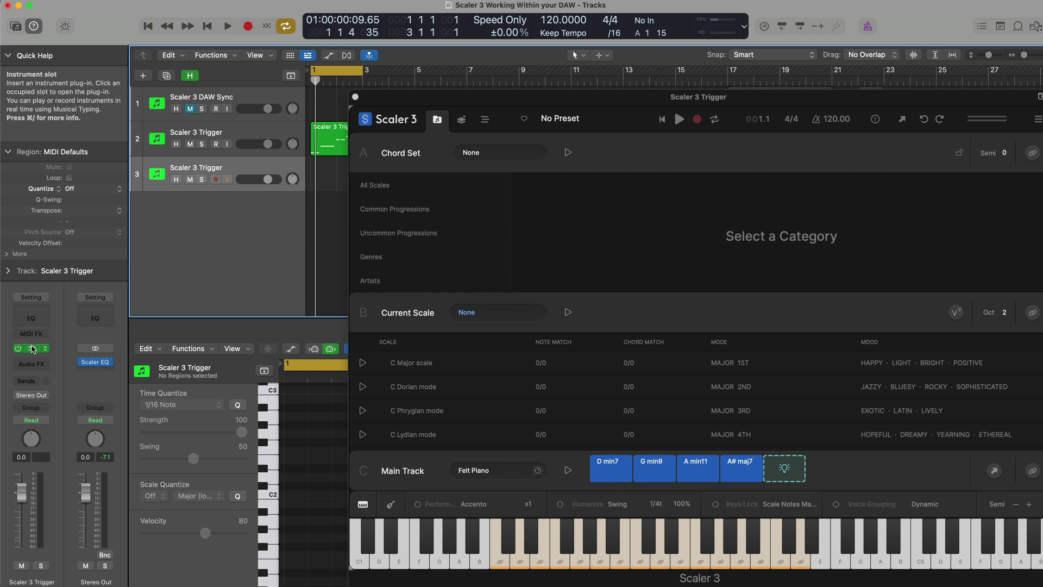
click(32, 349)
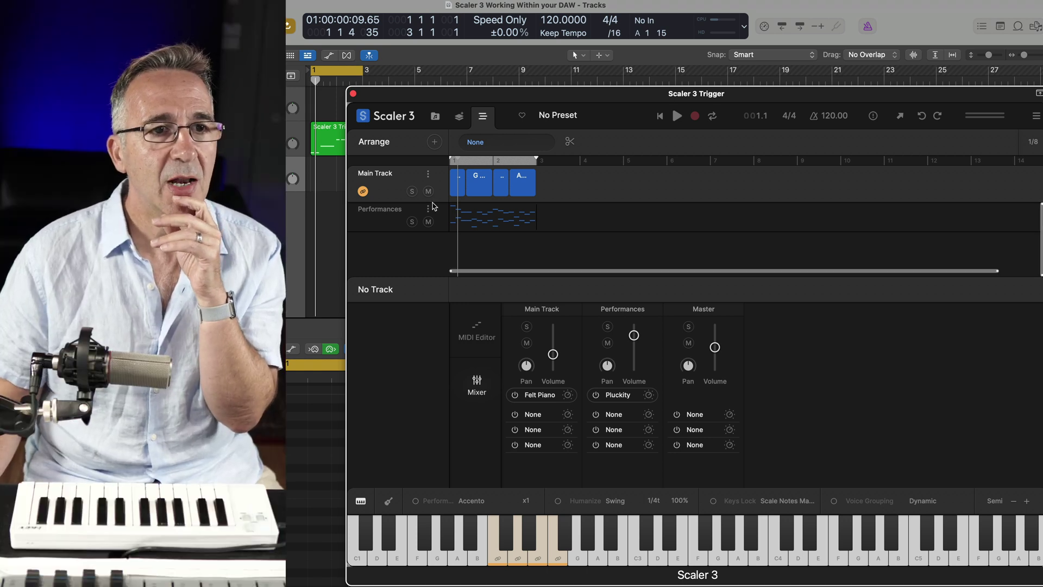
Solo the third track in Logic and mute Scaler's Breve Performances lane
click(459, 115)
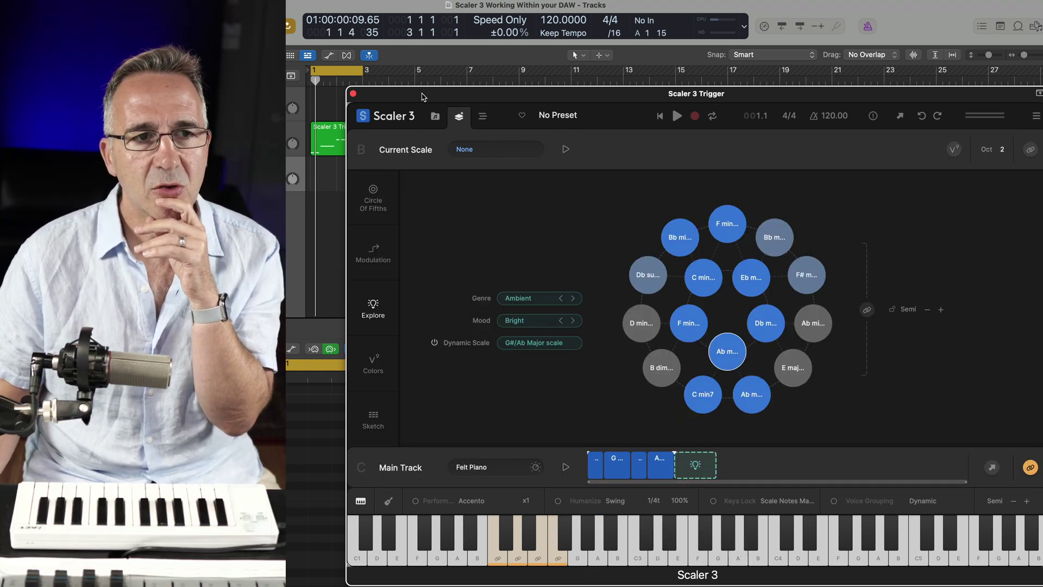
click(483, 115)
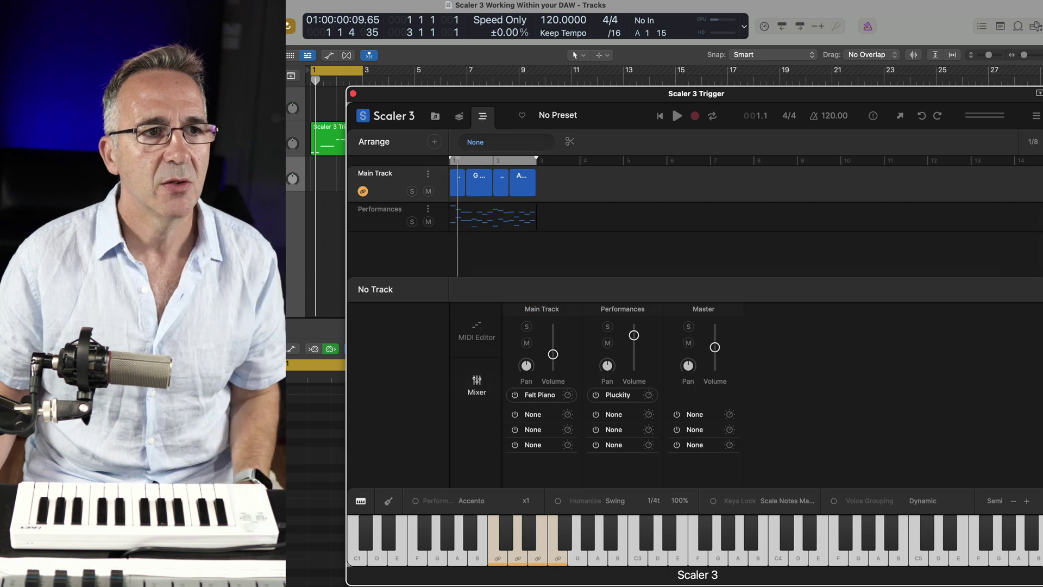
click(286, 191)
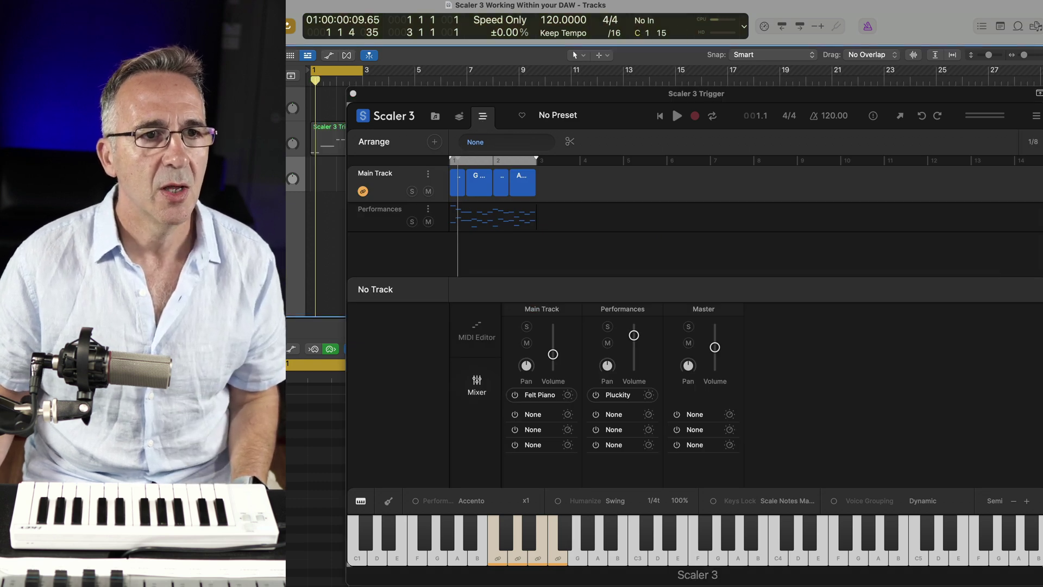
click(428, 222)
click(485, 191)
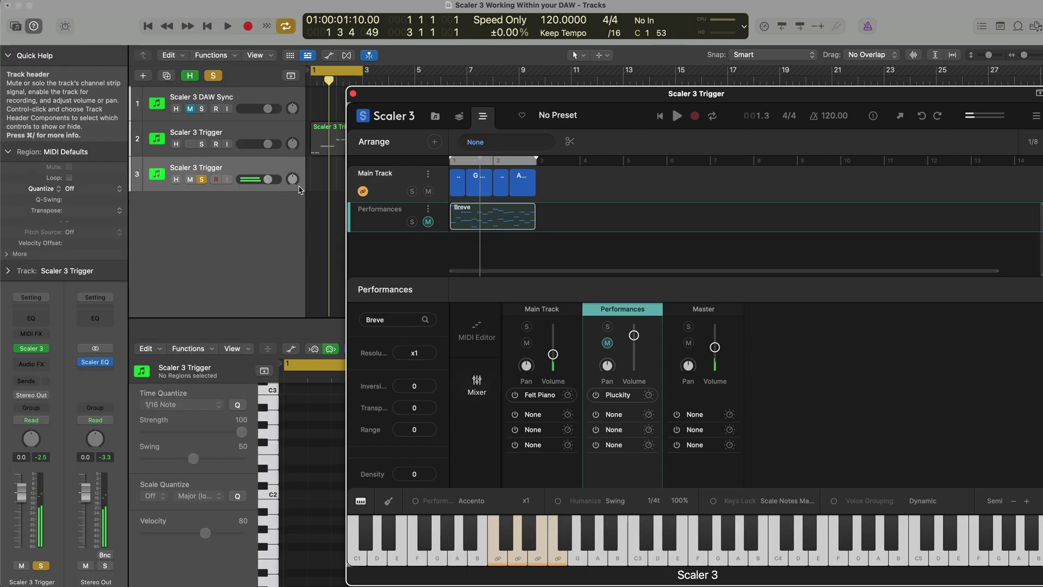
Unsolo the third track, audition two progression chords, and start playback
key(s)
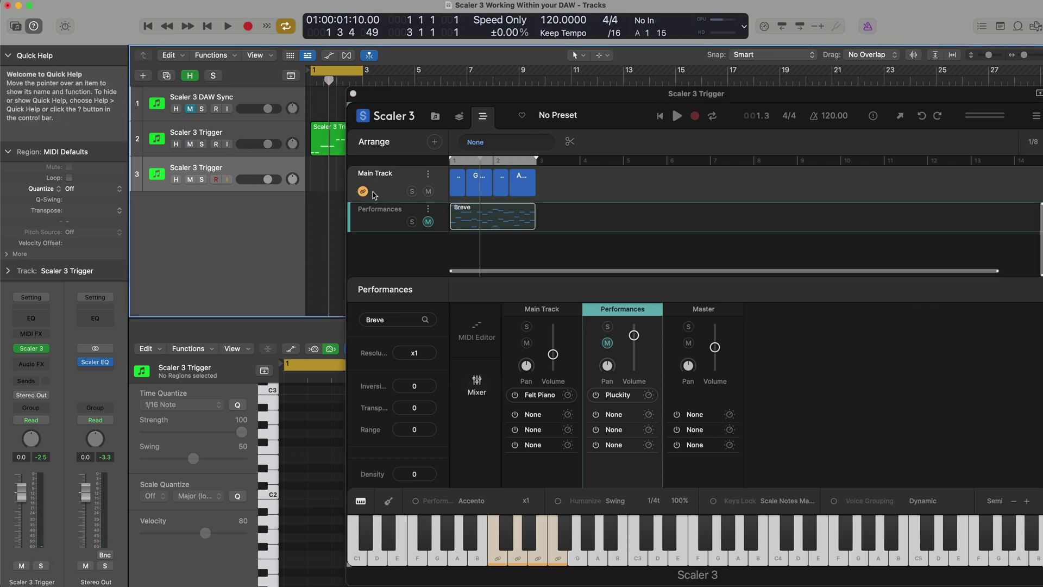
click(457, 179)
click(516, 173)
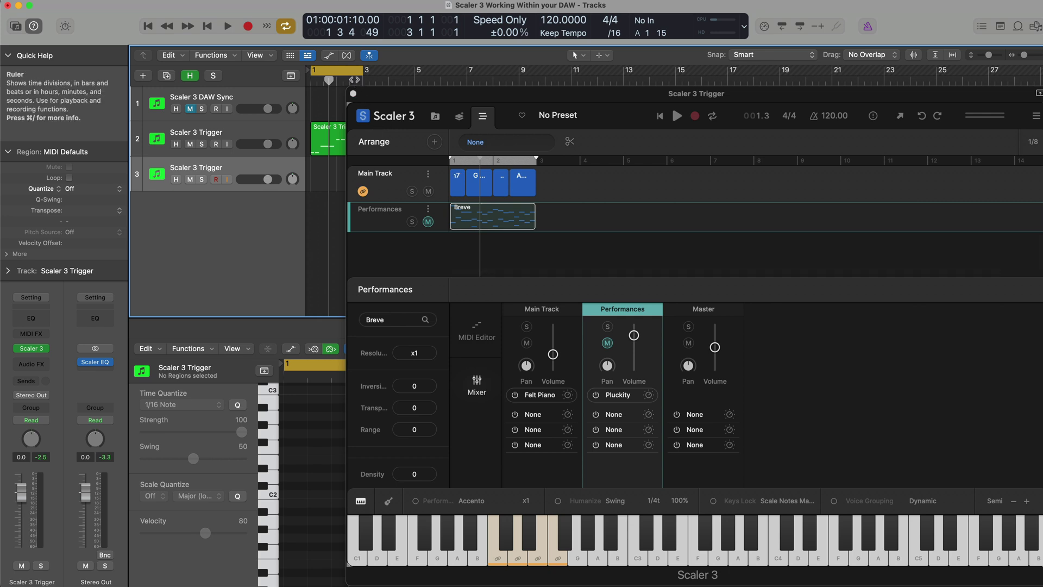
key(space)
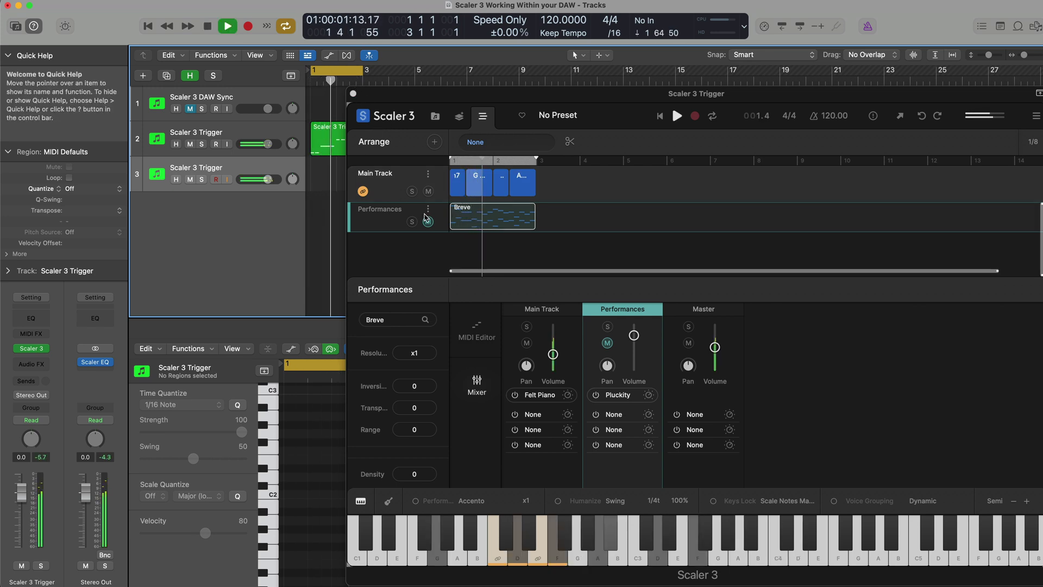
Unmute the Performances lane and mute Main Track so only the Pluckity Breve part plays
click(428, 222)
click(428, 191)
key(space)
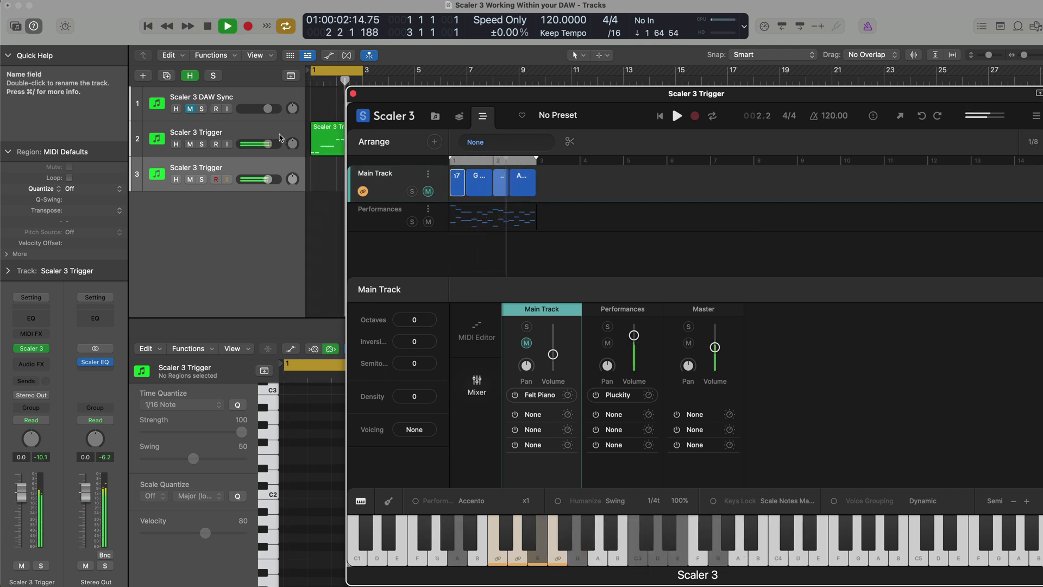
click(380, 209)
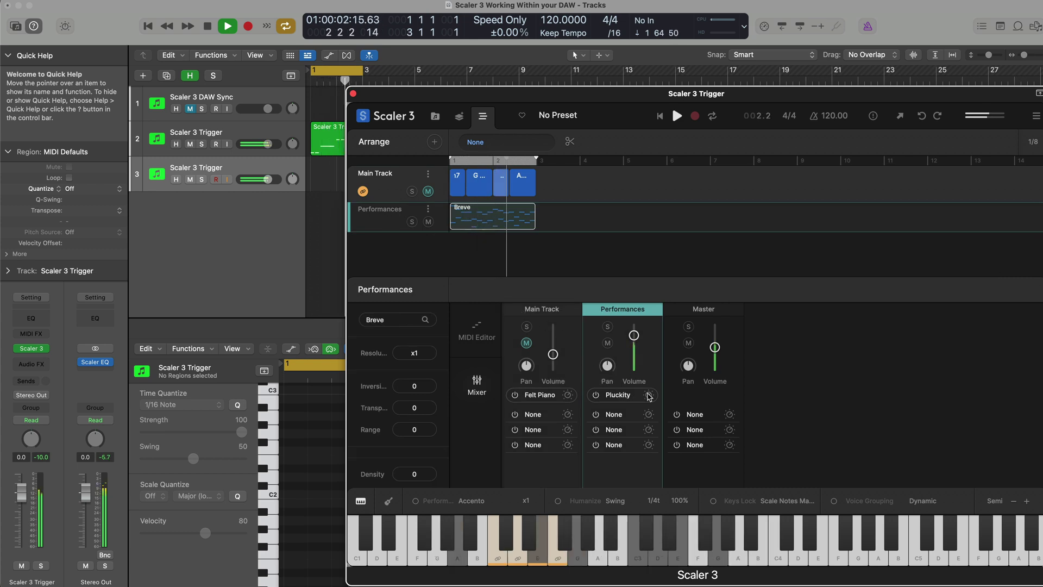
Raise the Pluckity filter cutoff from 670.7 Hz to 19746.9 Hz
click(648, 395)
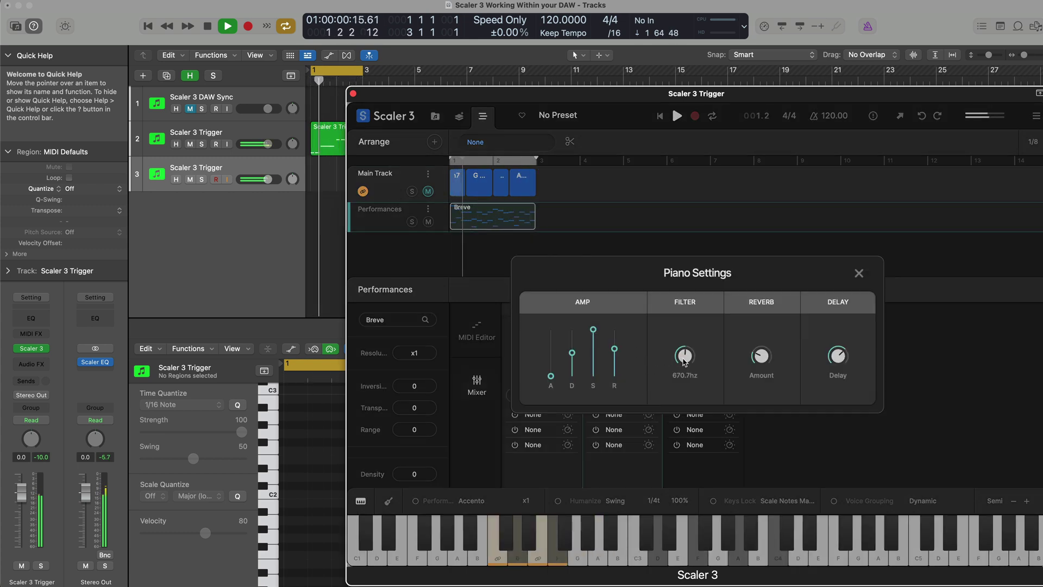
drag(684, 355, 692, 335)
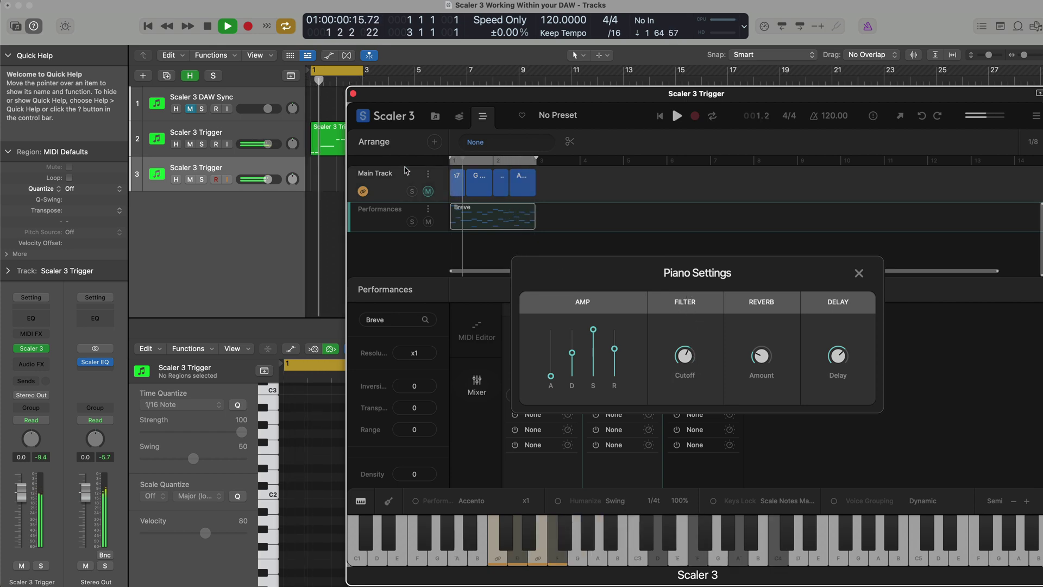